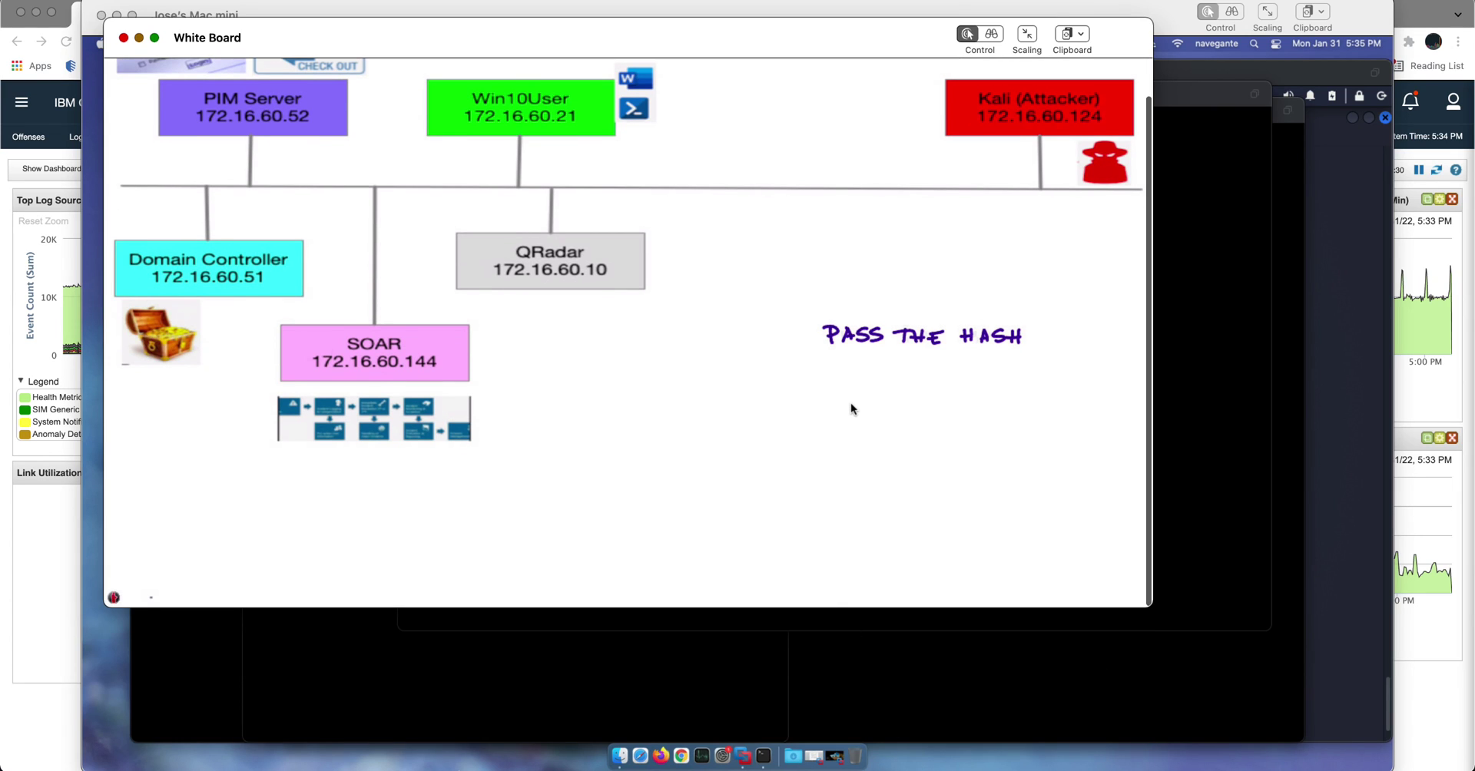
- Scroll through the 'Pass the Hash' lab network diagram on the whiteboard
{"action": "scroll", "coordinate": [976, 134], "scroll_direction": "up", "scroll_amount": 1}
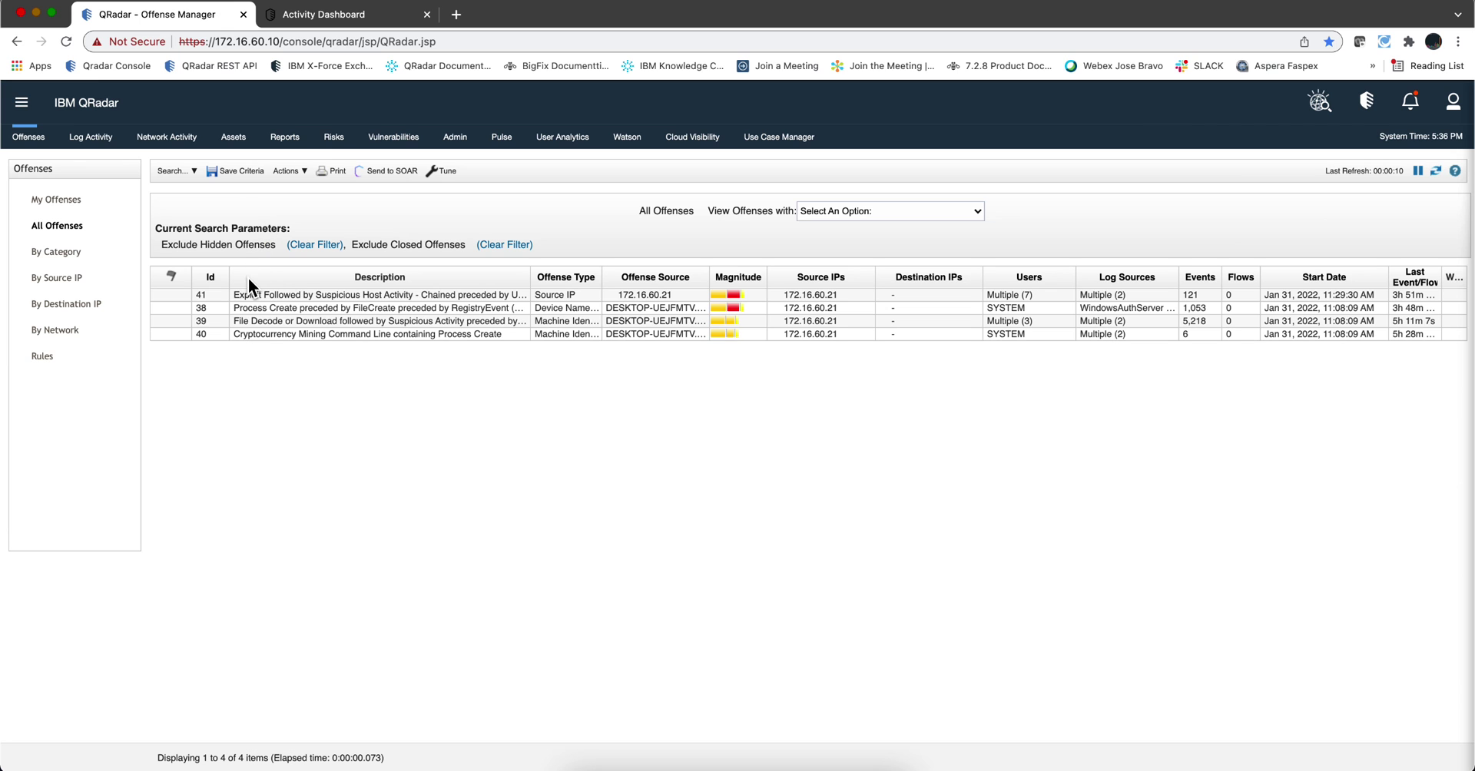
- Open the Summary page of offense 38 from QRadar's All Offenses list
{"action": "left_click", "coordinate": [212, 307]}
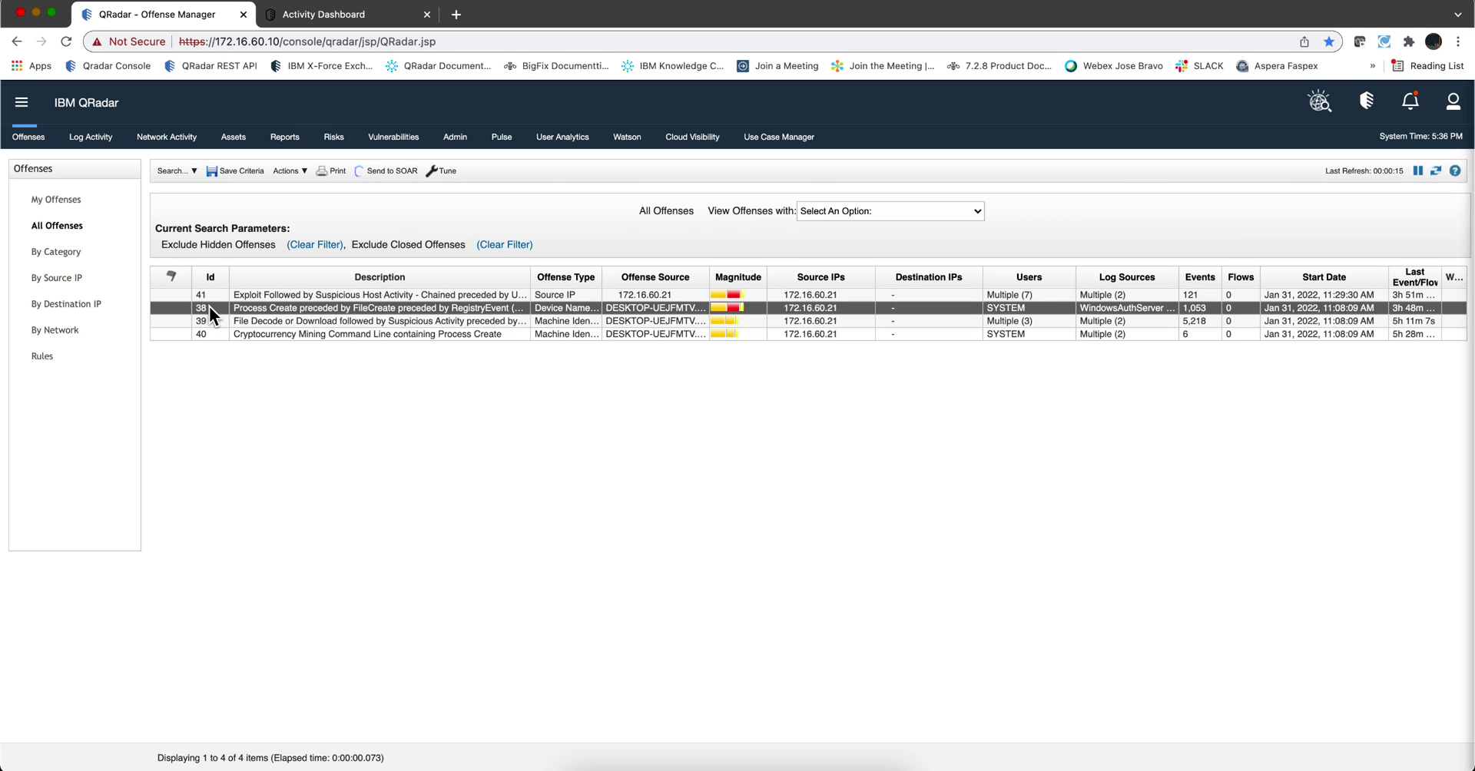
{"action": "double_click", "coordinate": [209, 308]}
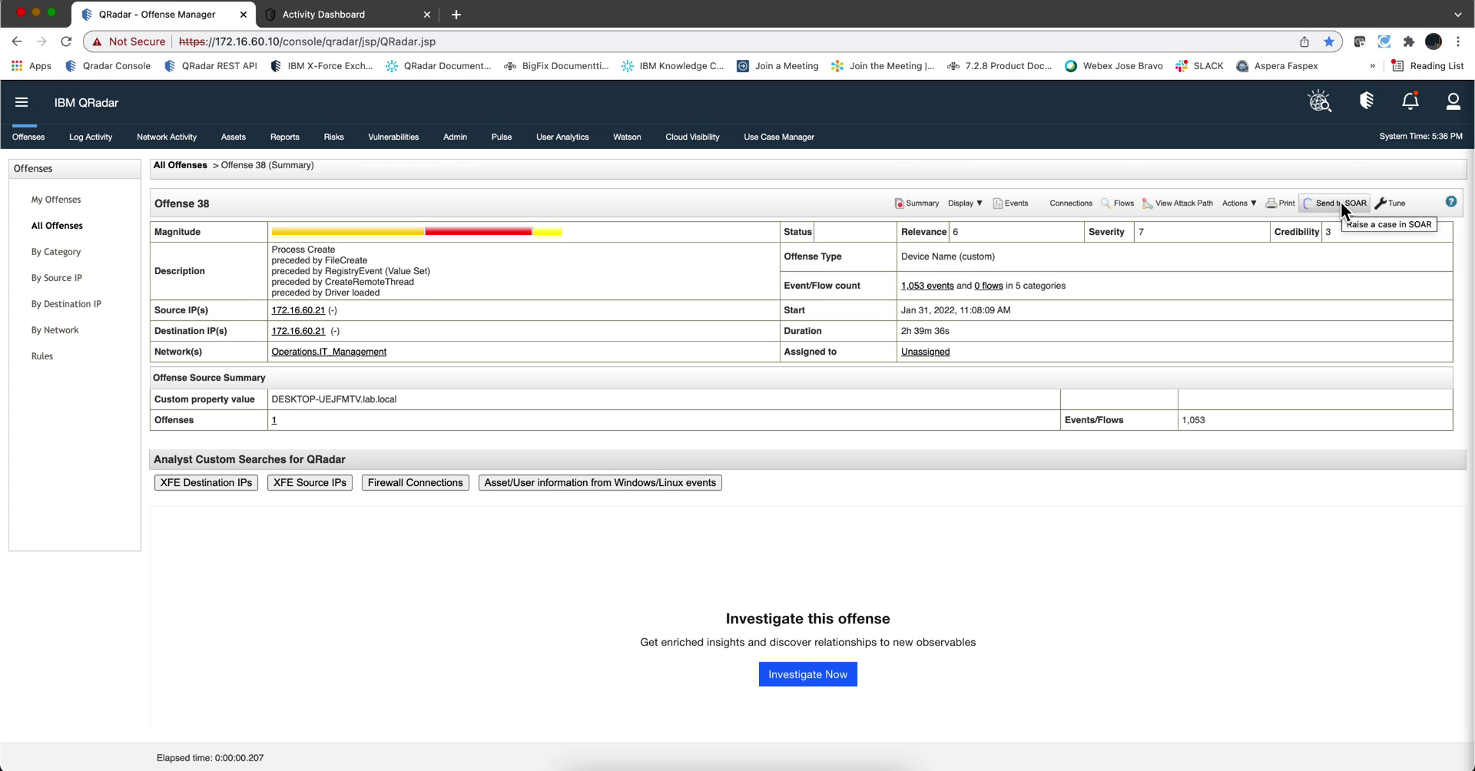
- Send offense 38 to SOAR with the Phishing case template
{"action": "left_click", "coordinate": [1340, 202]}
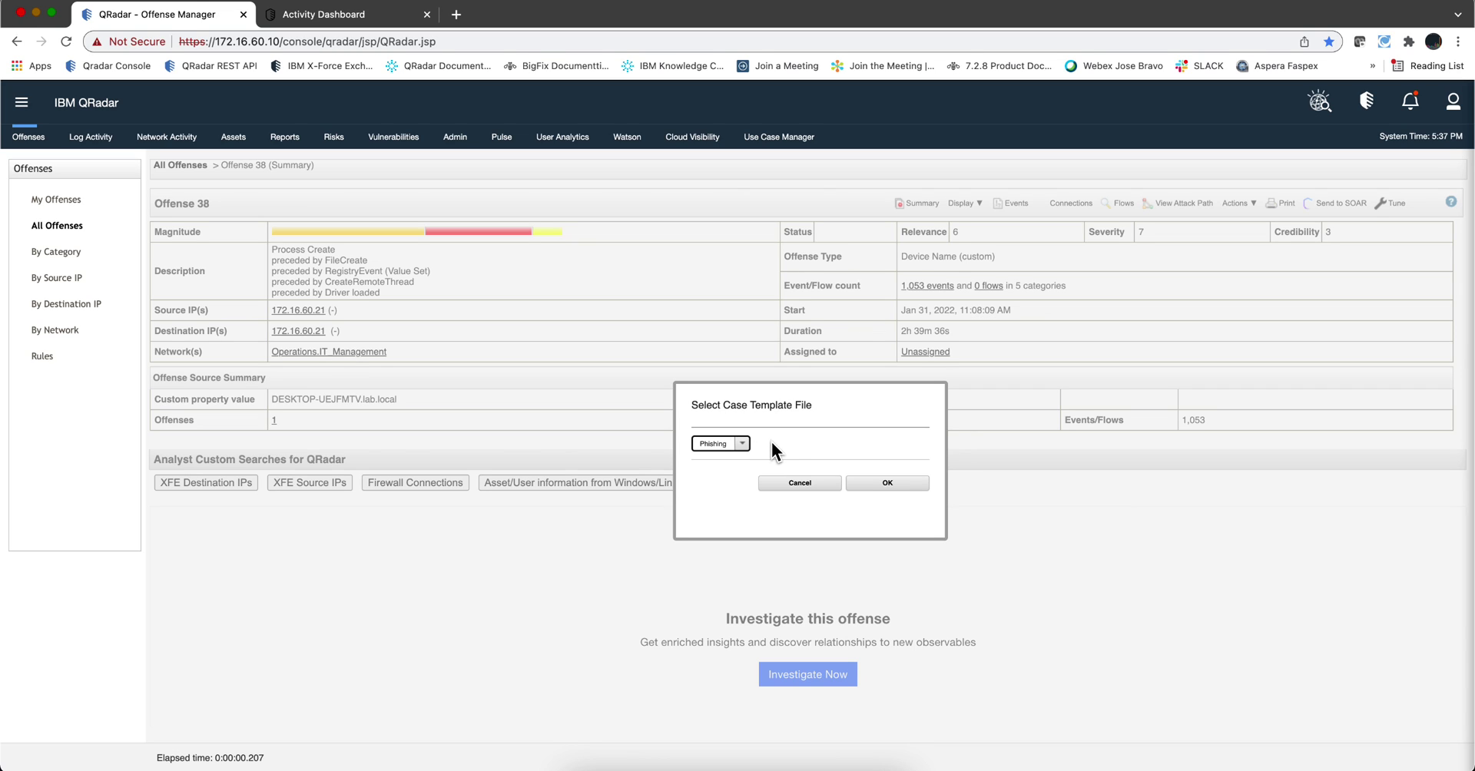
{"action": "left_click", "coordinate": [894, 485]}
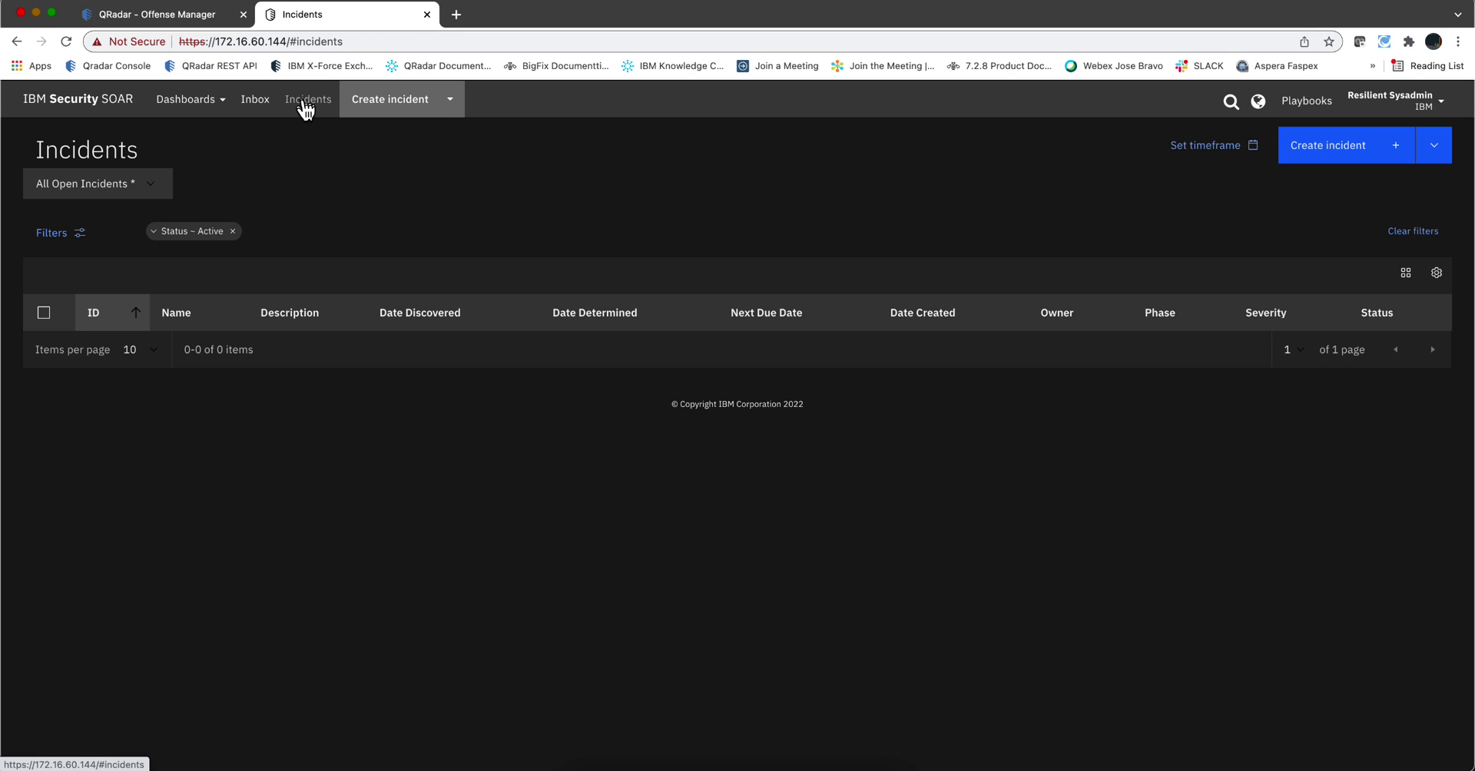
- Reload the SOAR Incidents list so incident 2194 appears
{"action": "left_click", "coordinate": [305, 104]}
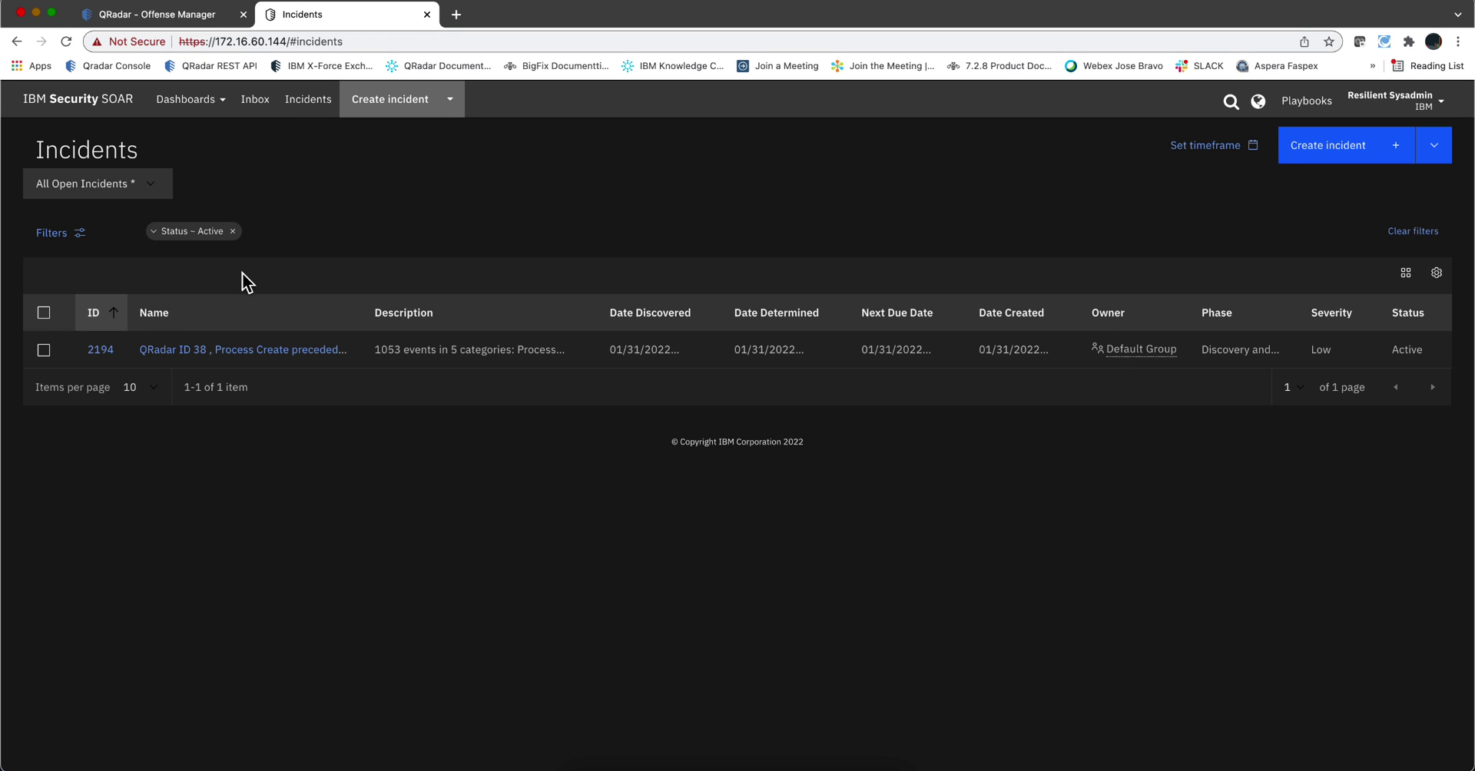
- Open incident 2194 and scroll through its auto-completing phishing playbook tasks
{"action": "left_click", "coordinate": [198, 355]}
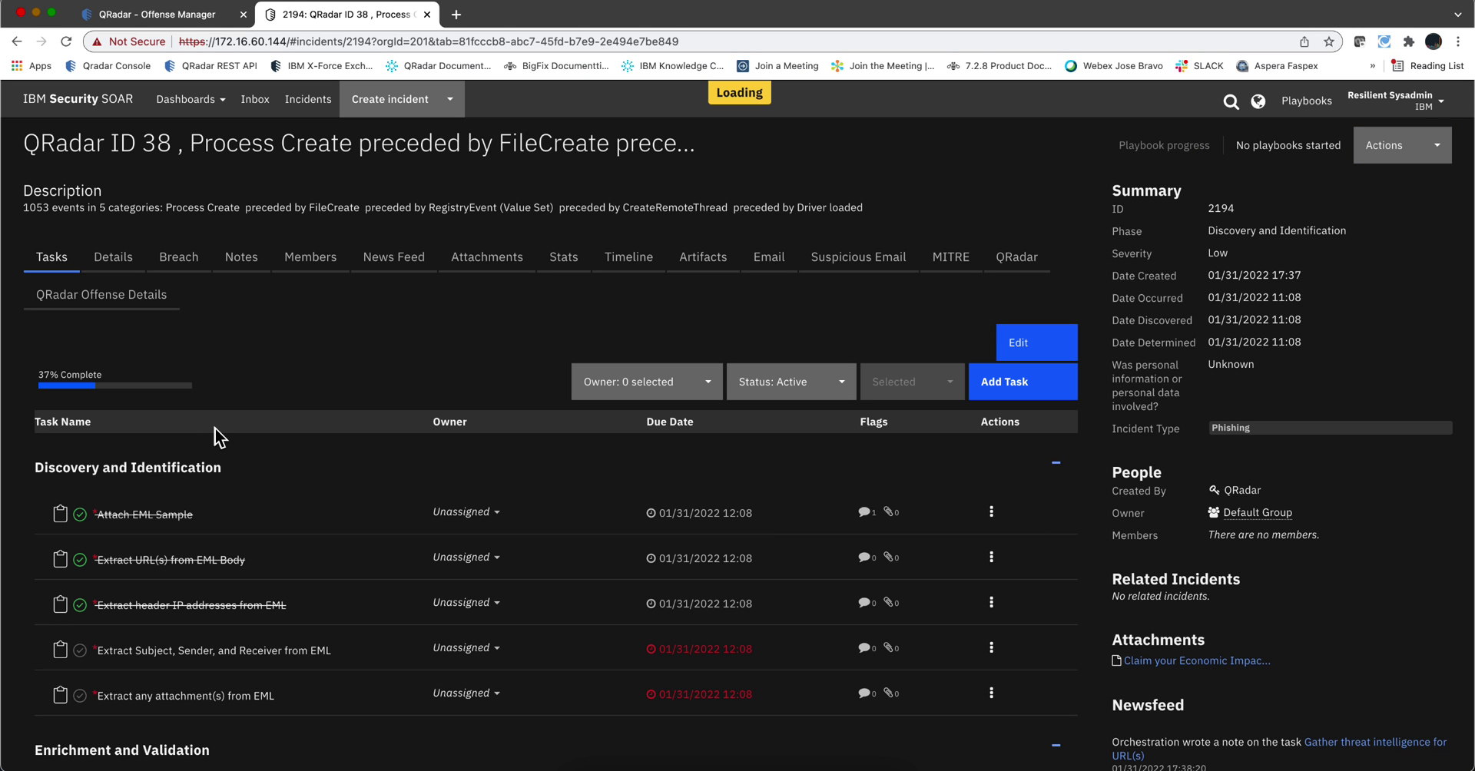
{"action": "scroll", "coordinate": [215, 427], "scroll_direction": "down", "scroll_amount": 3}
{"action": "scroll", "coordinate": [218, 439], "scroll_direction": "down", "scroll_amount": 4}
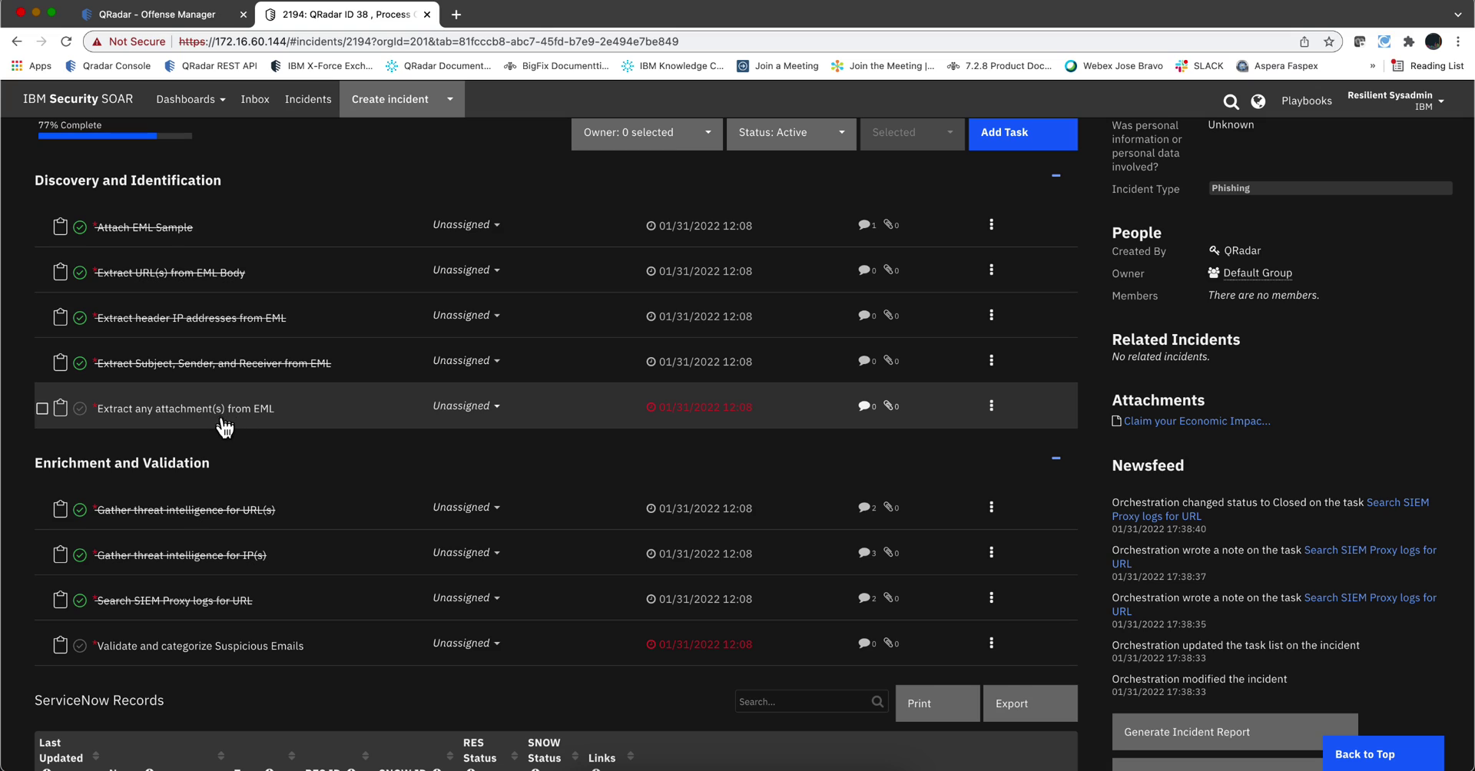
- Select the Search SIEM Proxy logs for URL task instead of Extract any attachment(s) from EML
{"action": "left_click", "coordinate": [42, 409]}
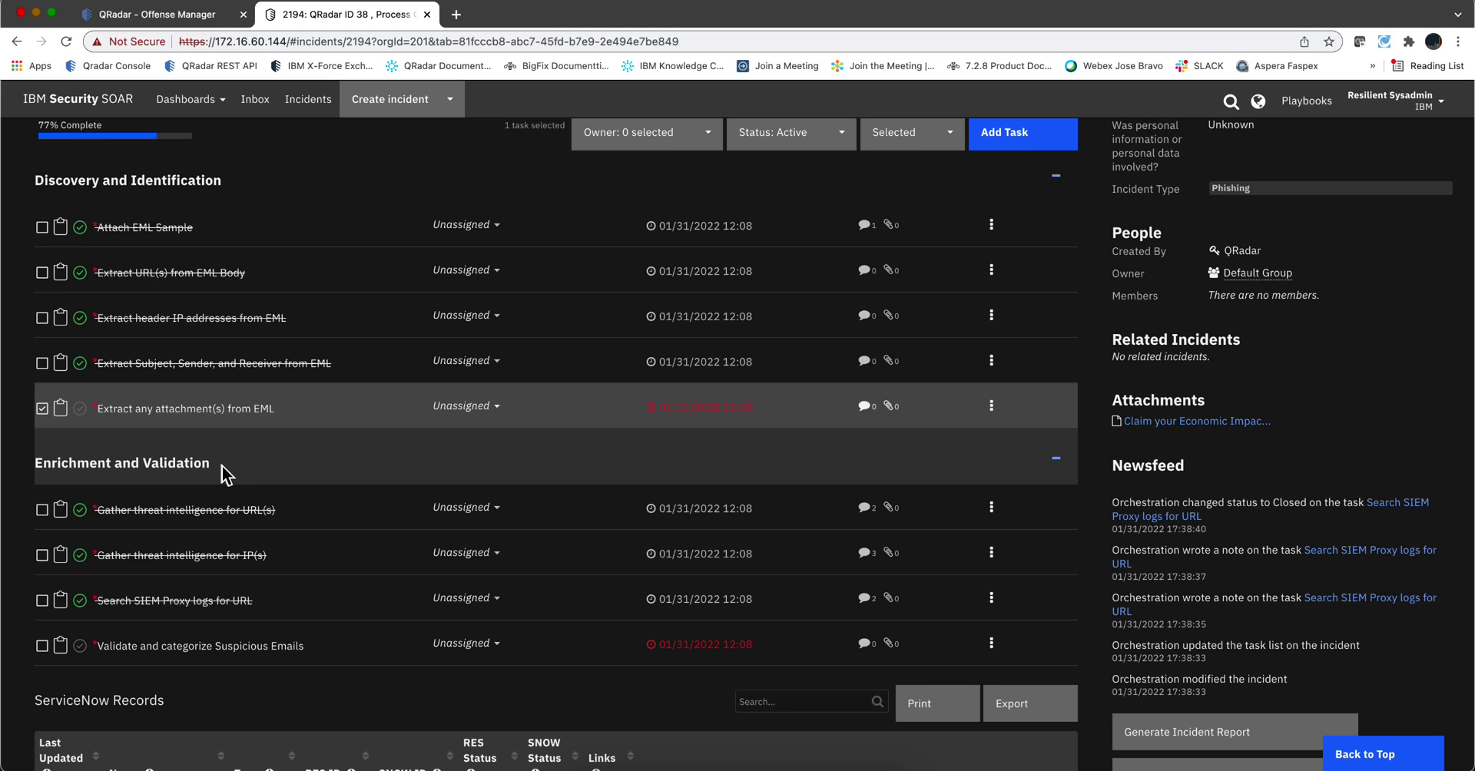
{"action": "scroll", "coordinate": [219, 472], "scroll_direction": "down", "scroll_amount": 2}
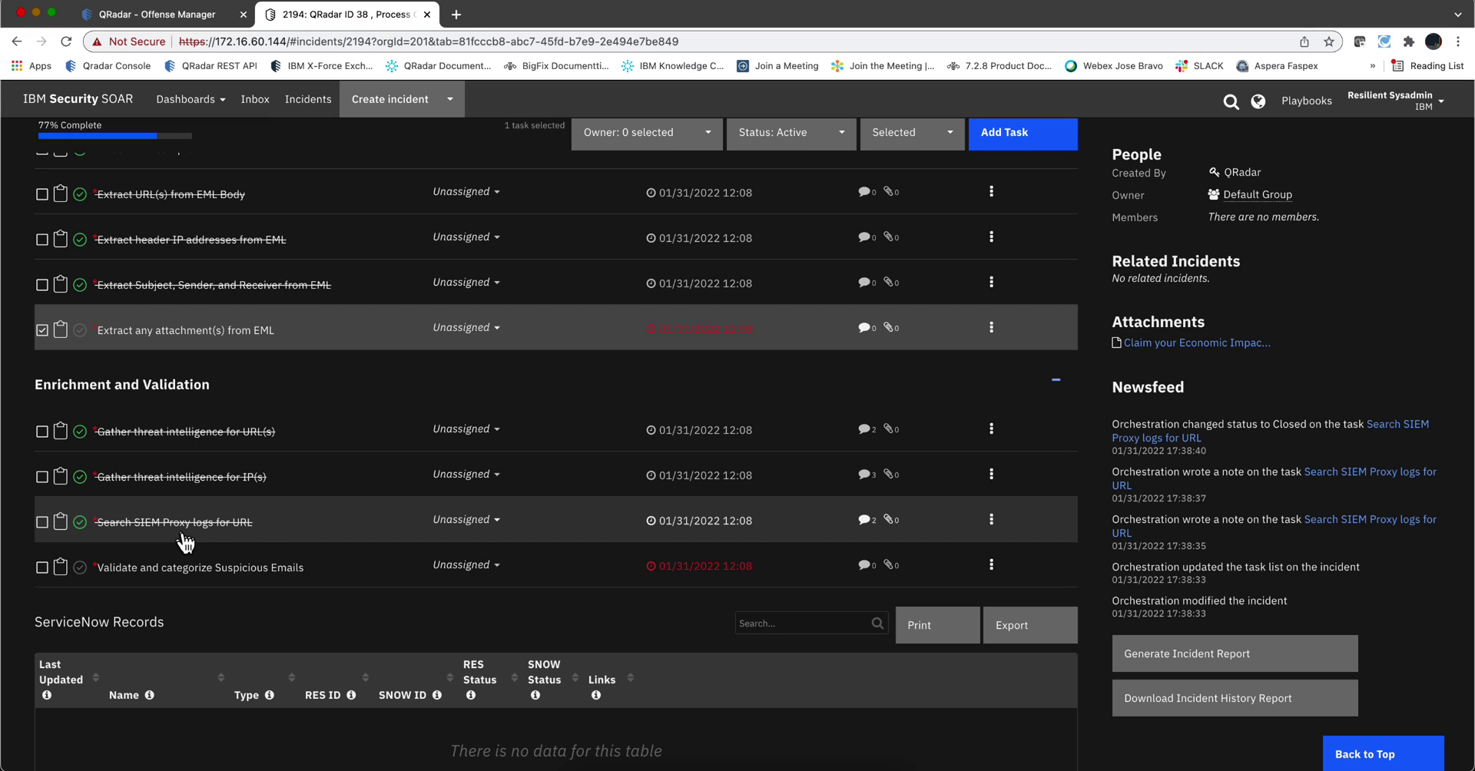
{"action": "left_click", "coordinate": [183, 536]}
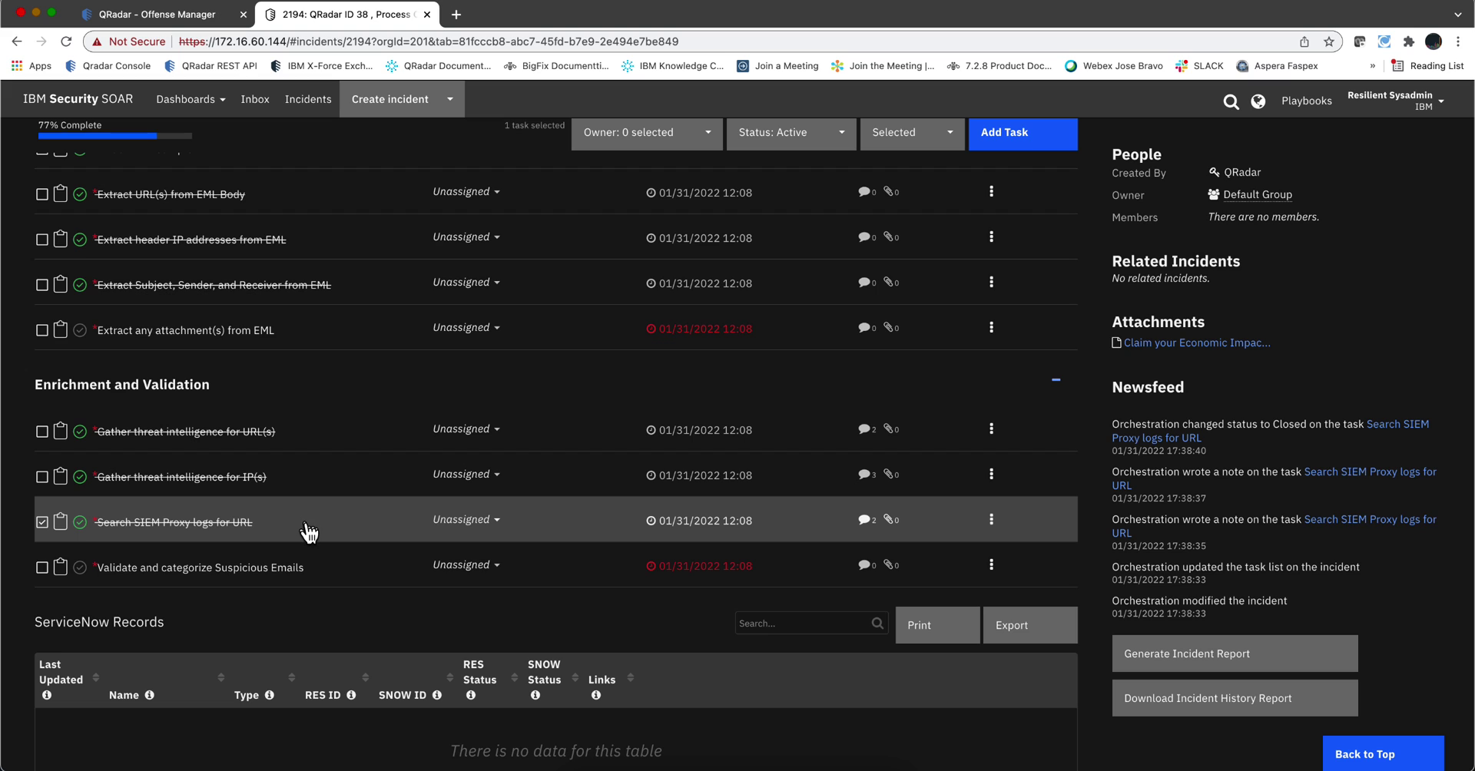
{"action": "mouse_move", "coordinate": [201, 567]}
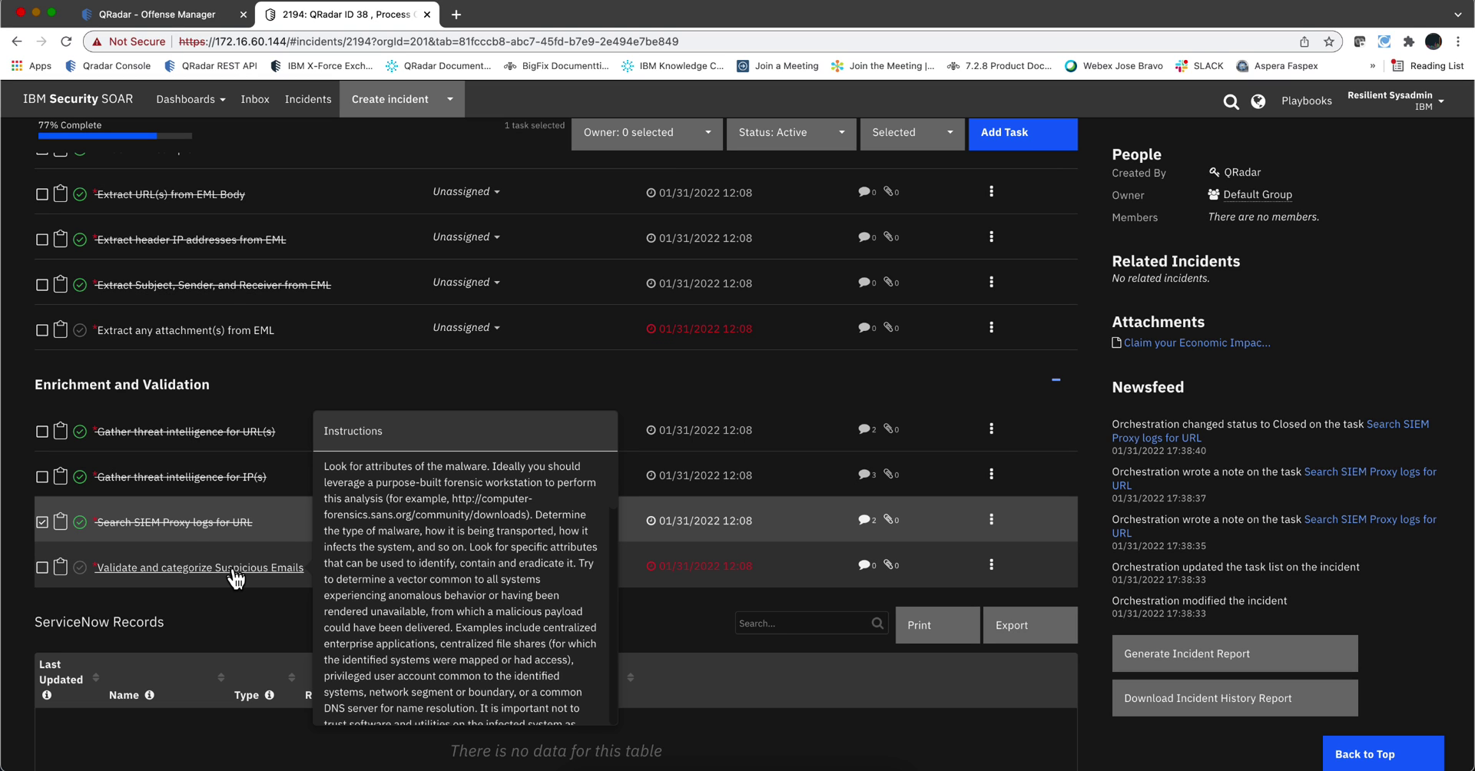
- Edit the Validate and categorize Suspicious Emails task, setting Type of email to Phishing, and save
{"action": "left_click", "coordinate": [236, 576]}
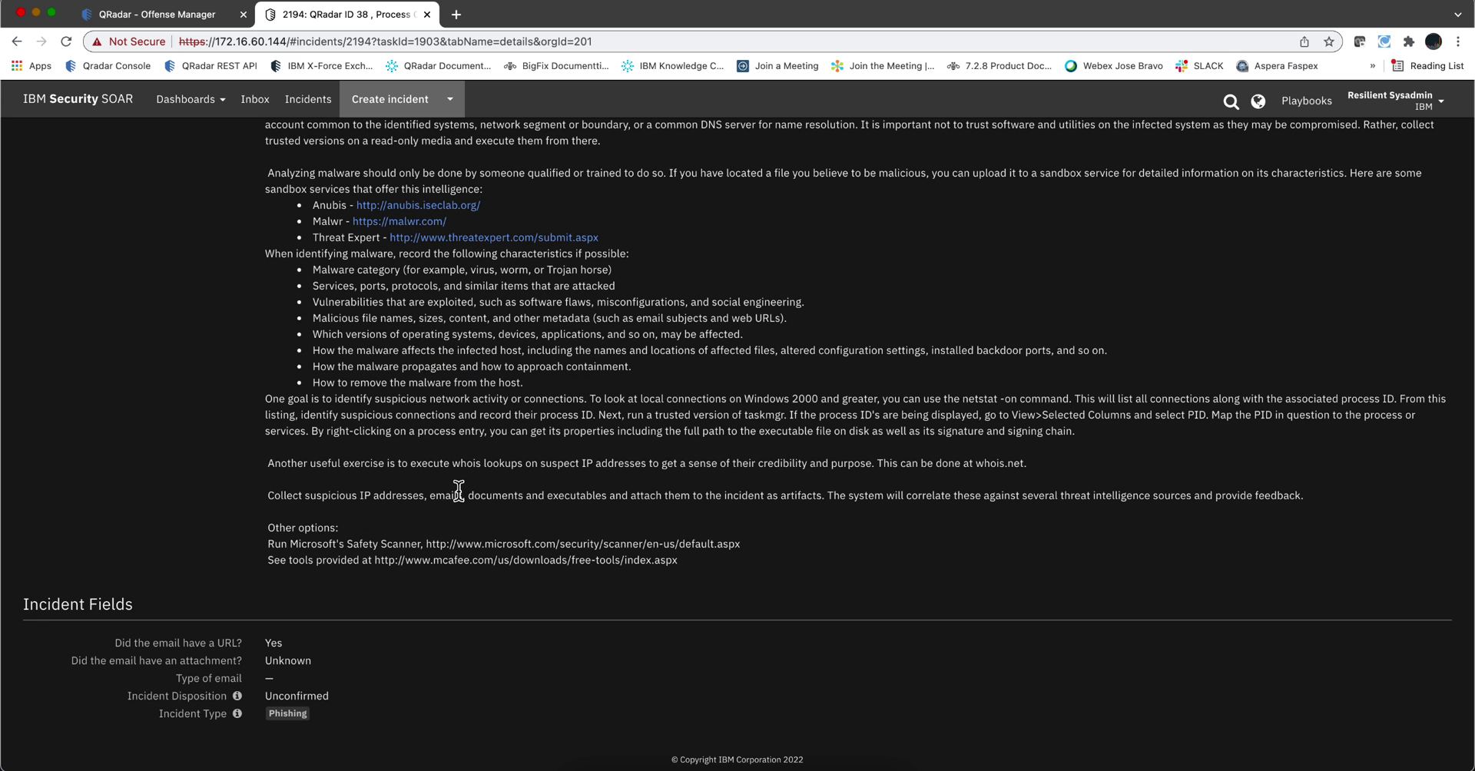
{"action": "scroll", "coordinate": [652, 408], "scroll_direction": "up", "scroll_amount": 4}
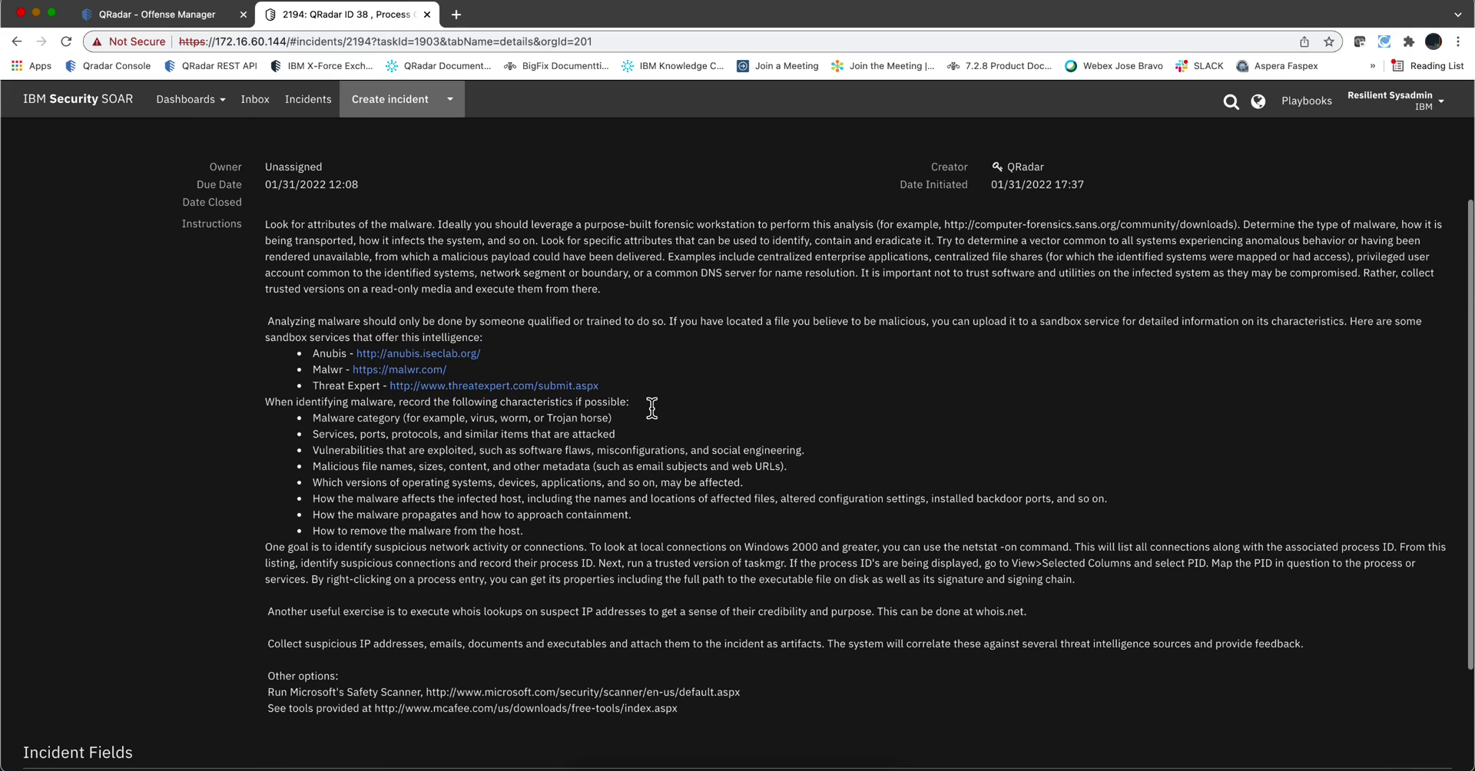
{"action": "scroll", "coordinate": [652, 407], "scroll_direction": "up", "scroll_amount": 4}
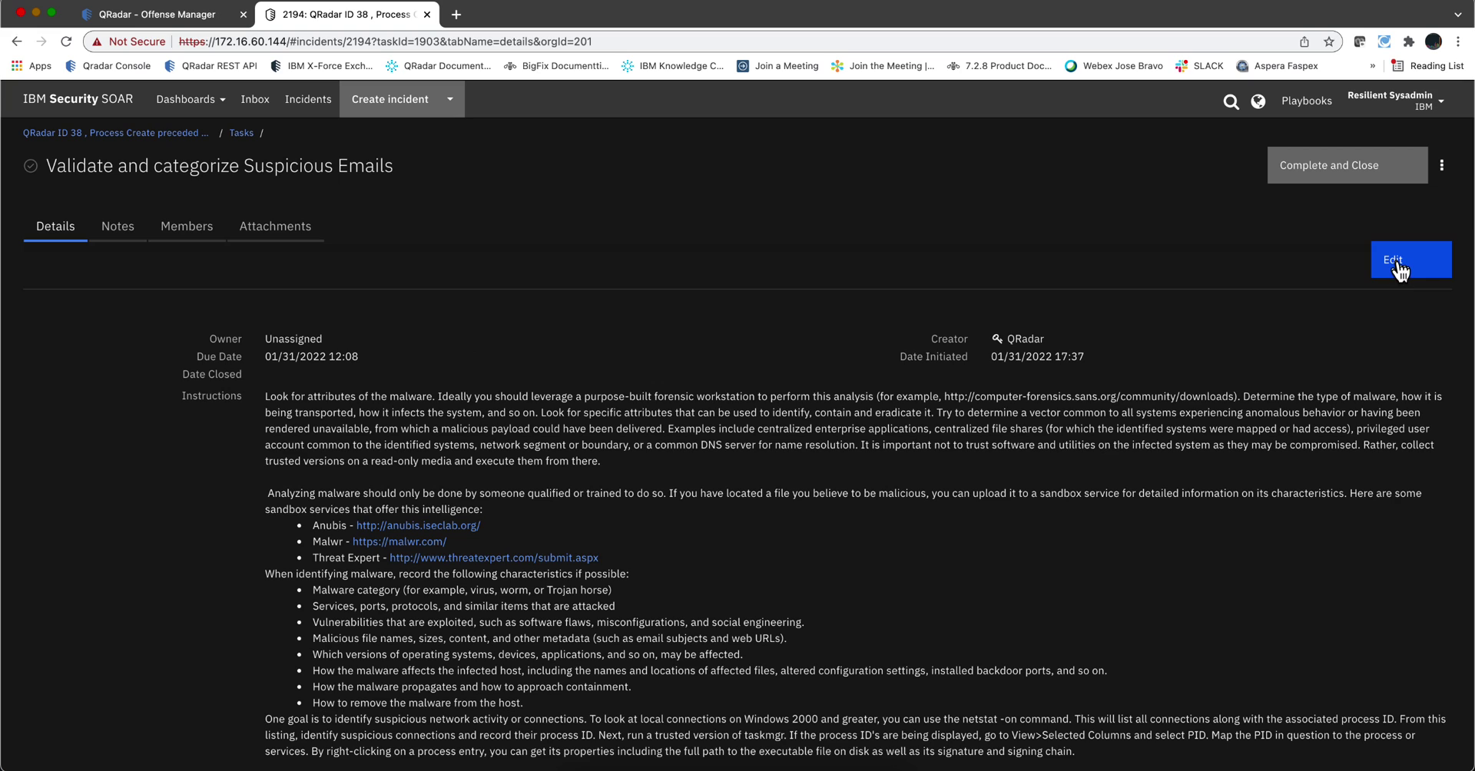
{"action": "left_click", "coordinate": [1397, 264]}
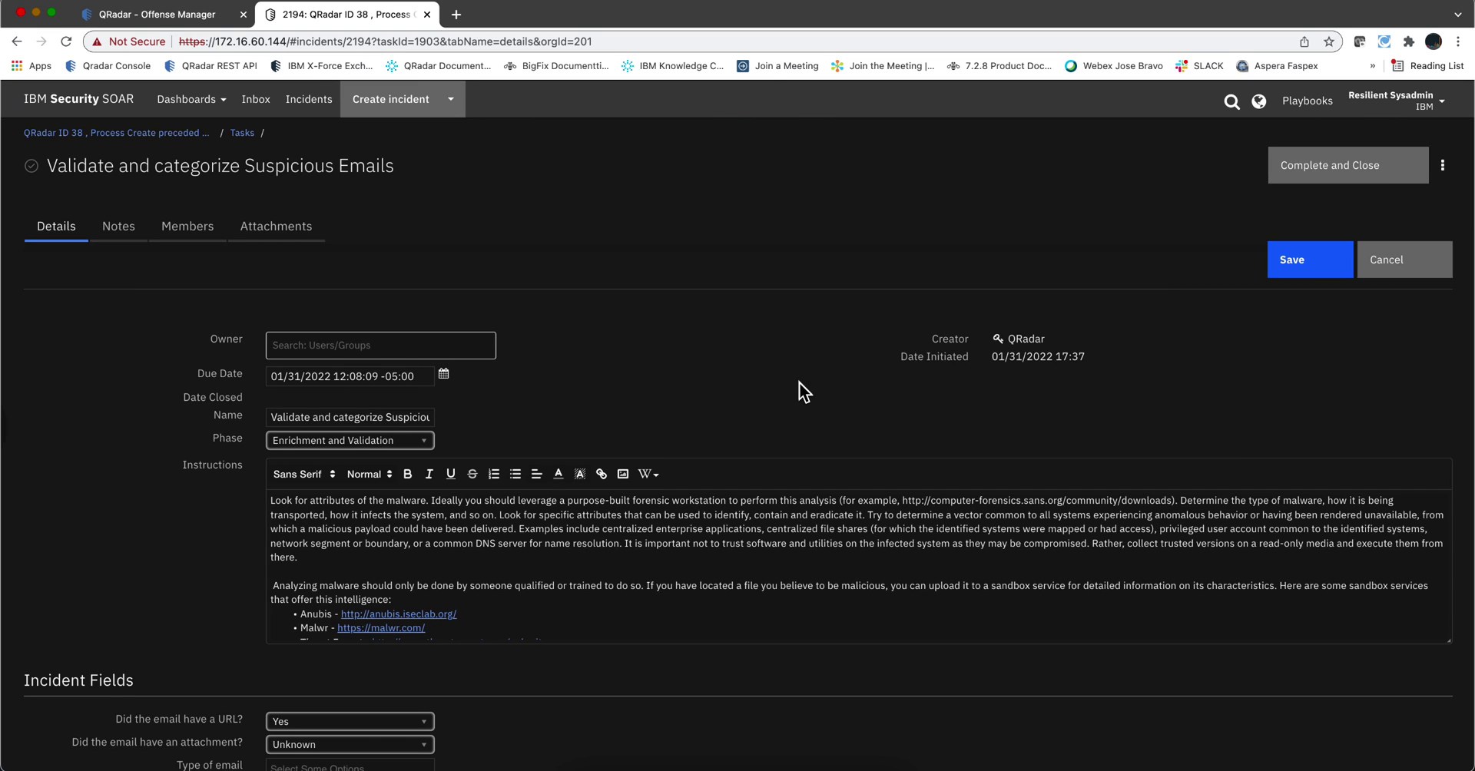
{"action": "scroll", "coordinate": [799, 382], "scroll_direction": "down", "scroll_amount": 3}
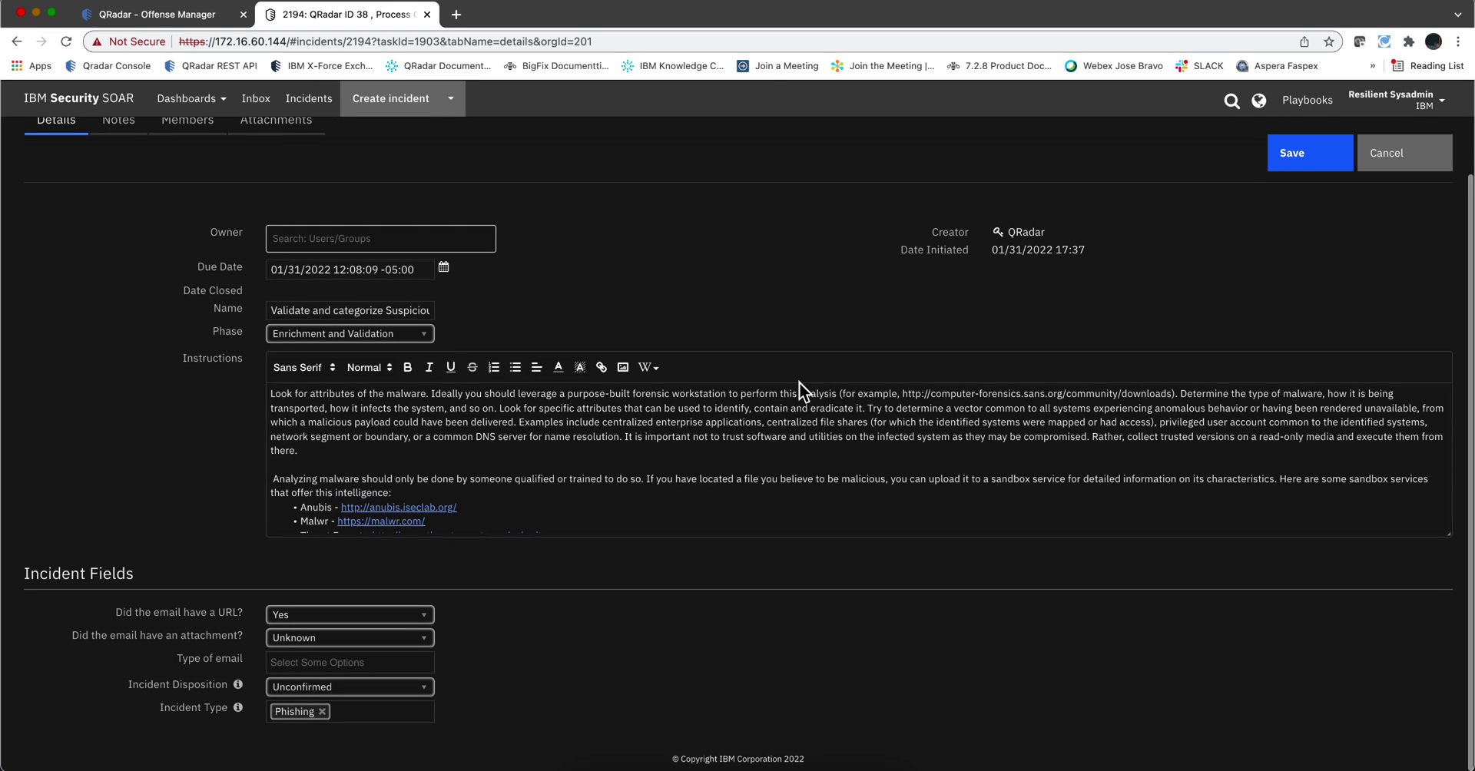
{"action": "left_click", "coordinate": [423, 662]}
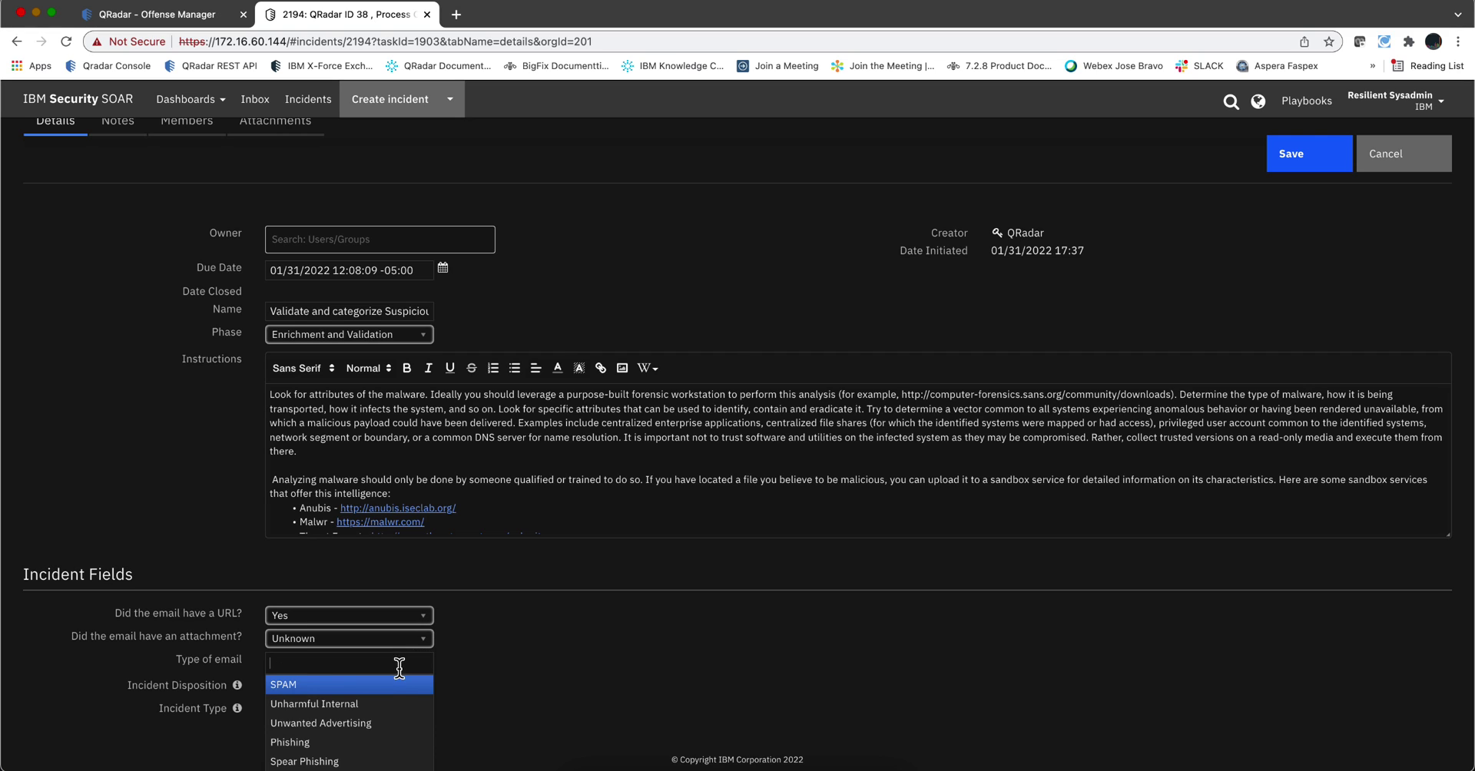
{"action": "left_click", "coordinate": [338, 742]}
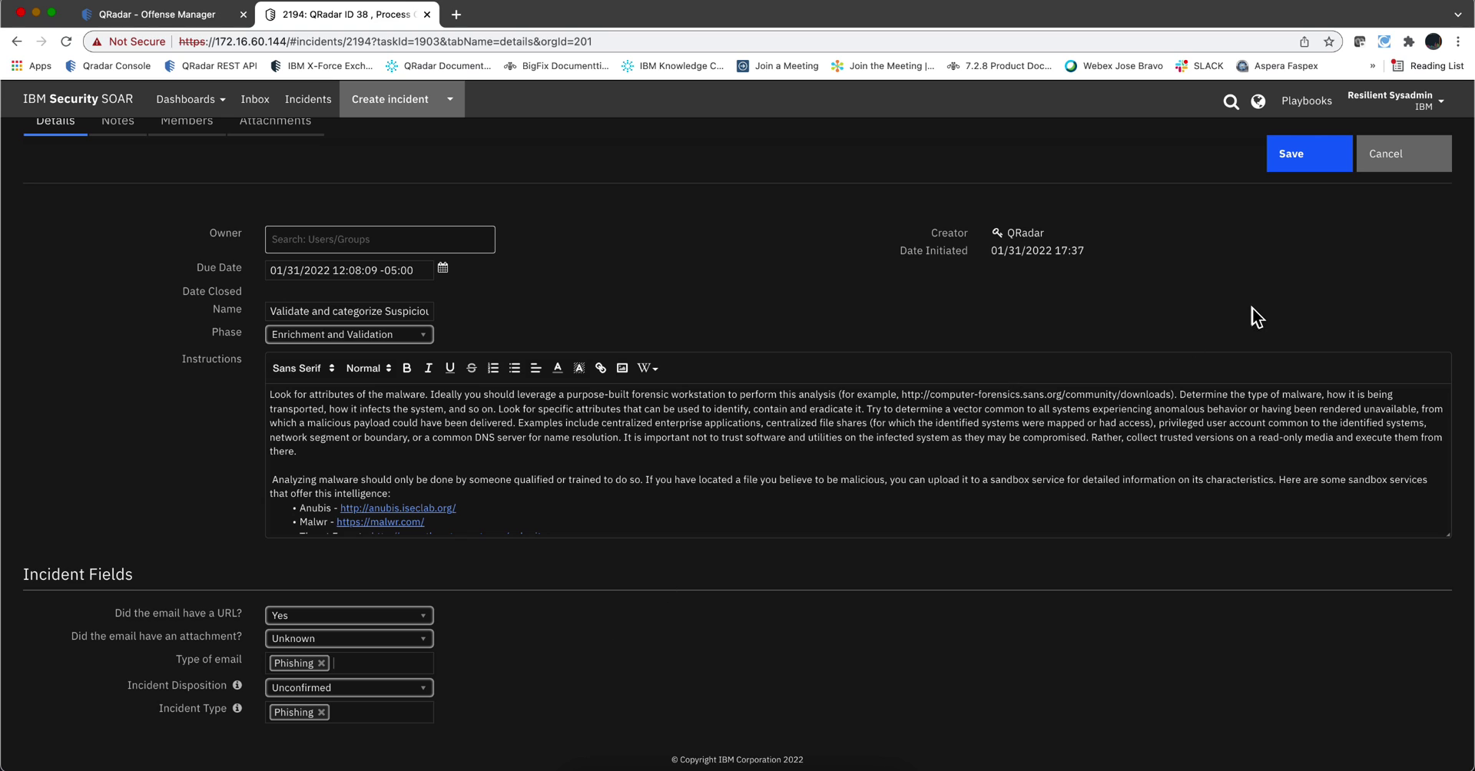
{"action": "left_click", "coordinate": [1294, 163]}
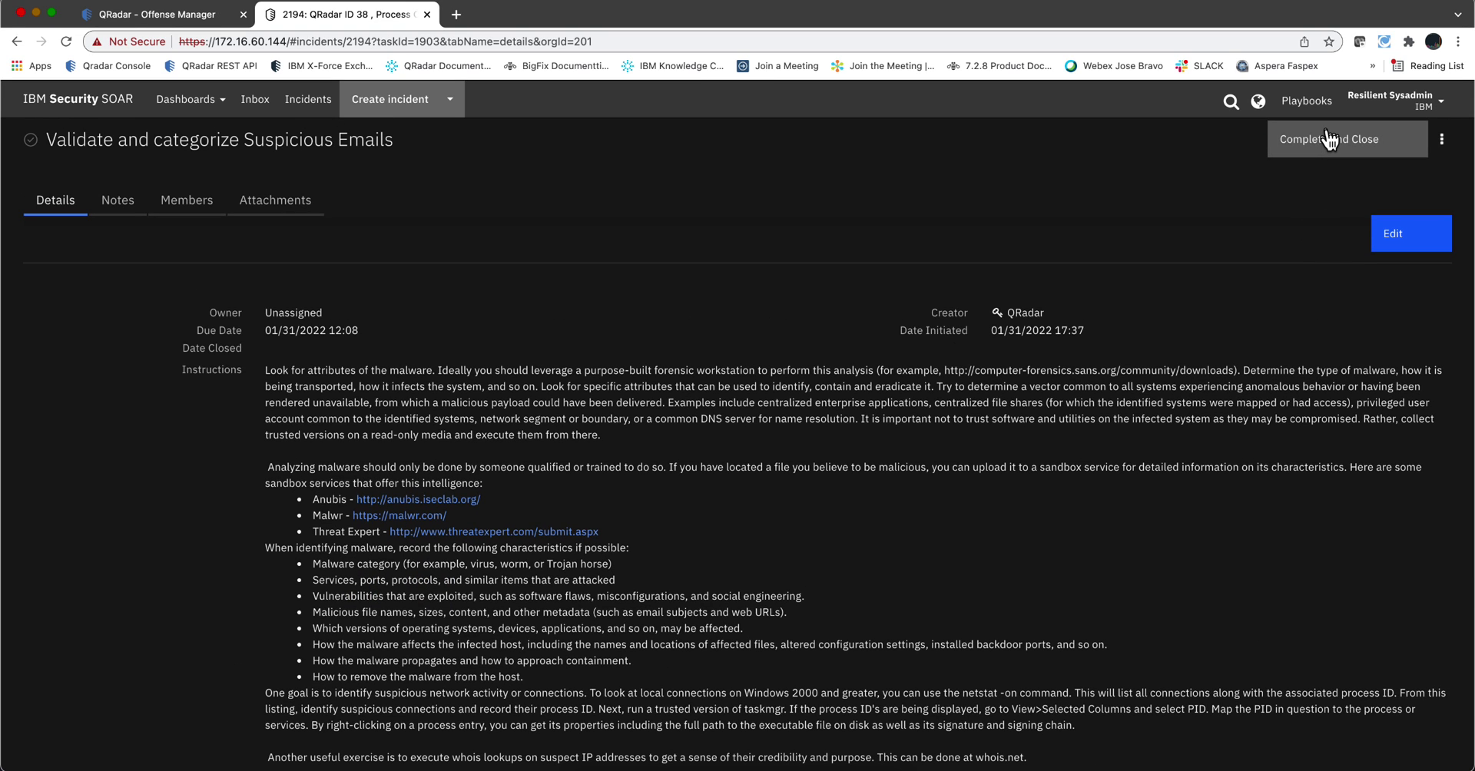
- Complete and close the validation task, then watch incident 2194 reach 86% complete
{"action": "left_click", "coordinate": [1330, 139]}
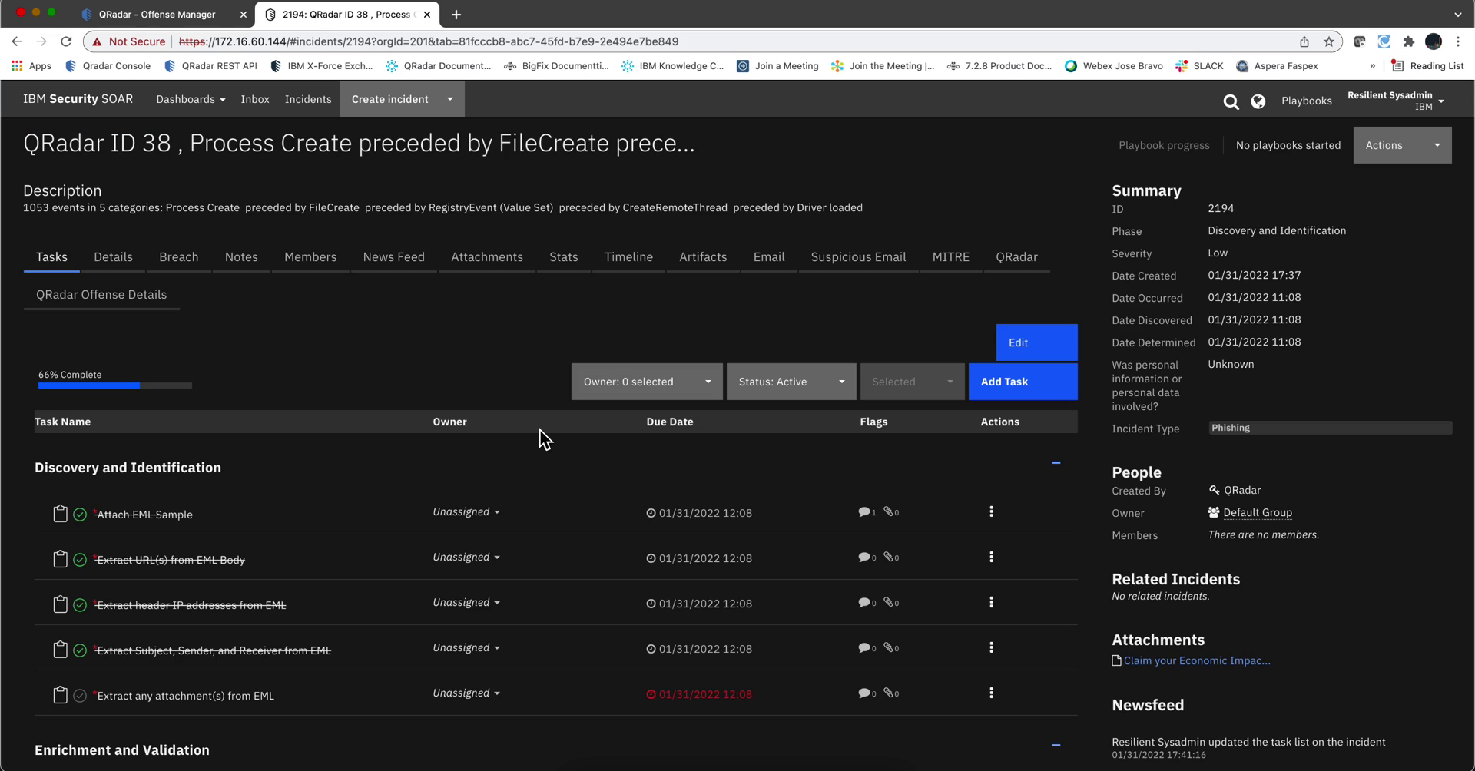
{"action": "scroll", "coordinate": [506, 447], "scroll_direction": "down", "scroll_amount": 5}
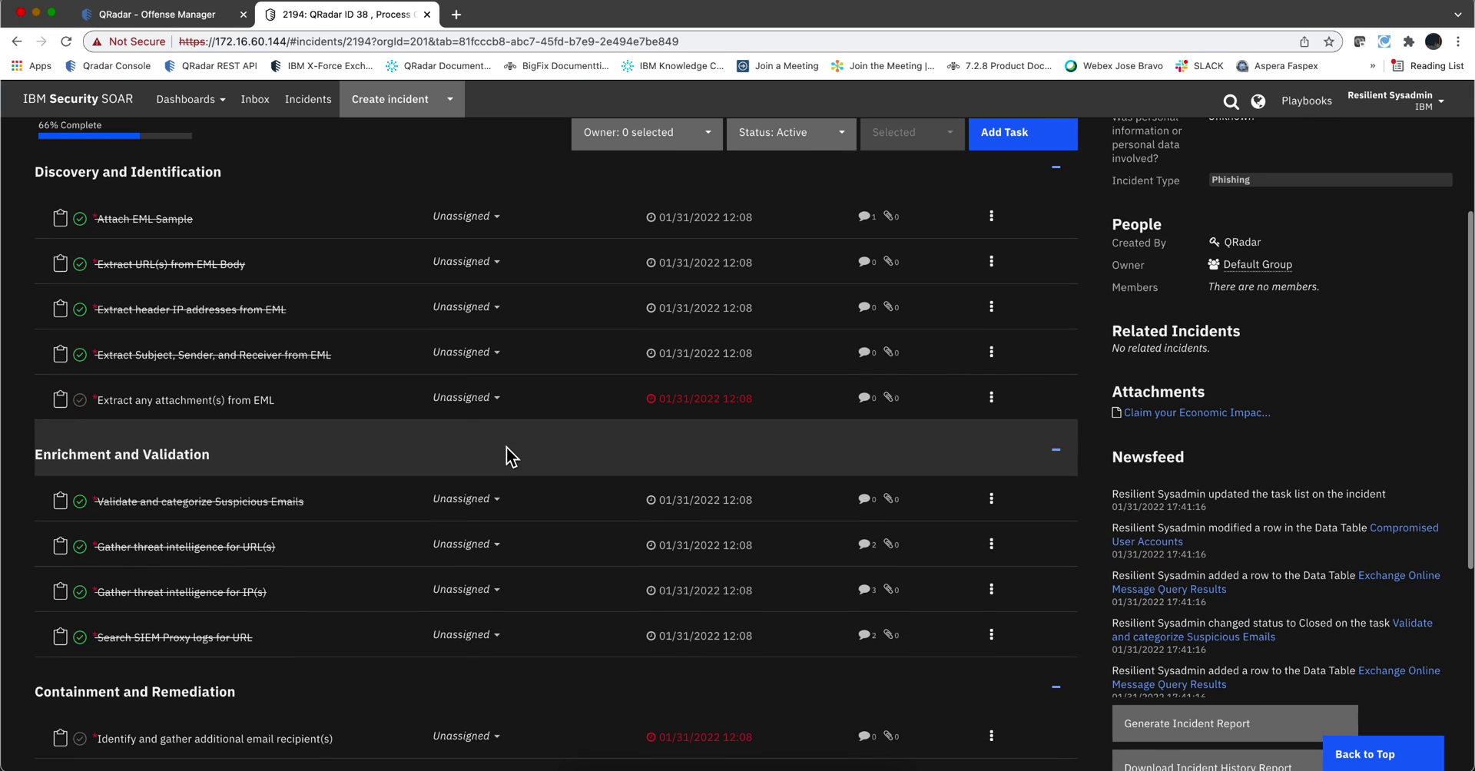
{"action": "scroll", "coordinate": [505, 447], "scroll_direction": "down", "scroll_amount": 3}
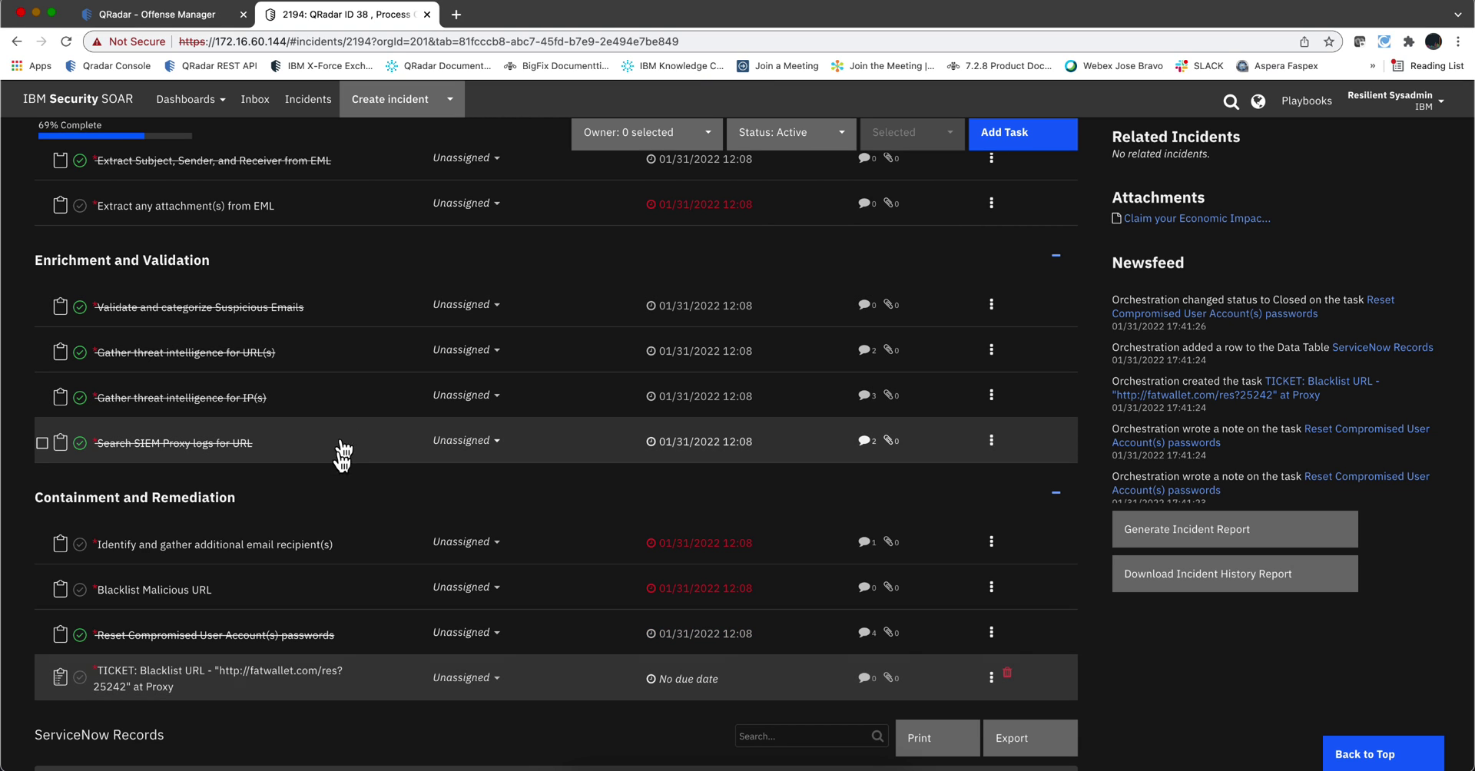
{"action": "scroll", "coordinate": [321, 567], "scroll_direction": "down", "scroll_amount": 2}
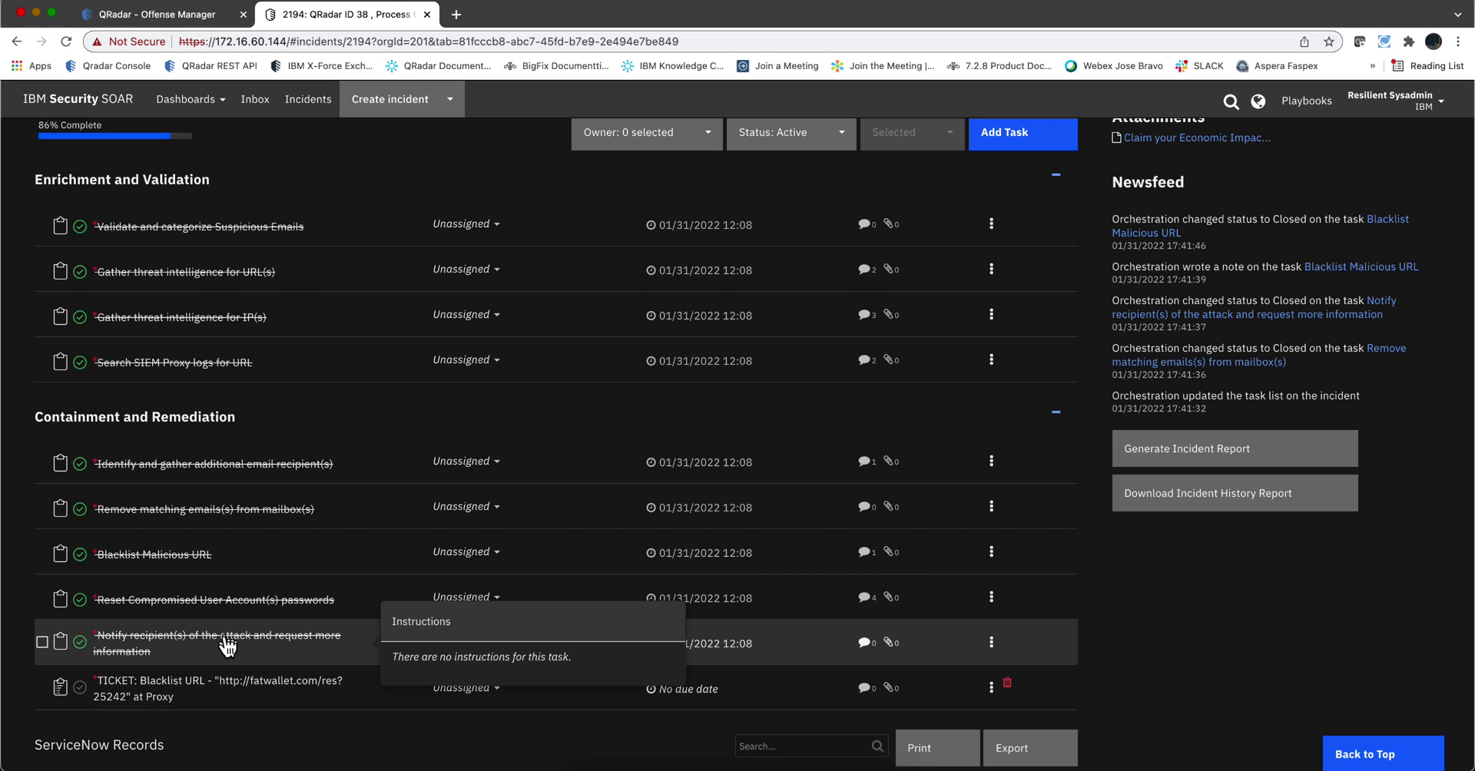
{"action": "mouse_move", "coordinate": [219, 643]}
{"action": "scroll", "coordinate": [240, 653], "scroll_direction": "down", "scroll_amount": 2}
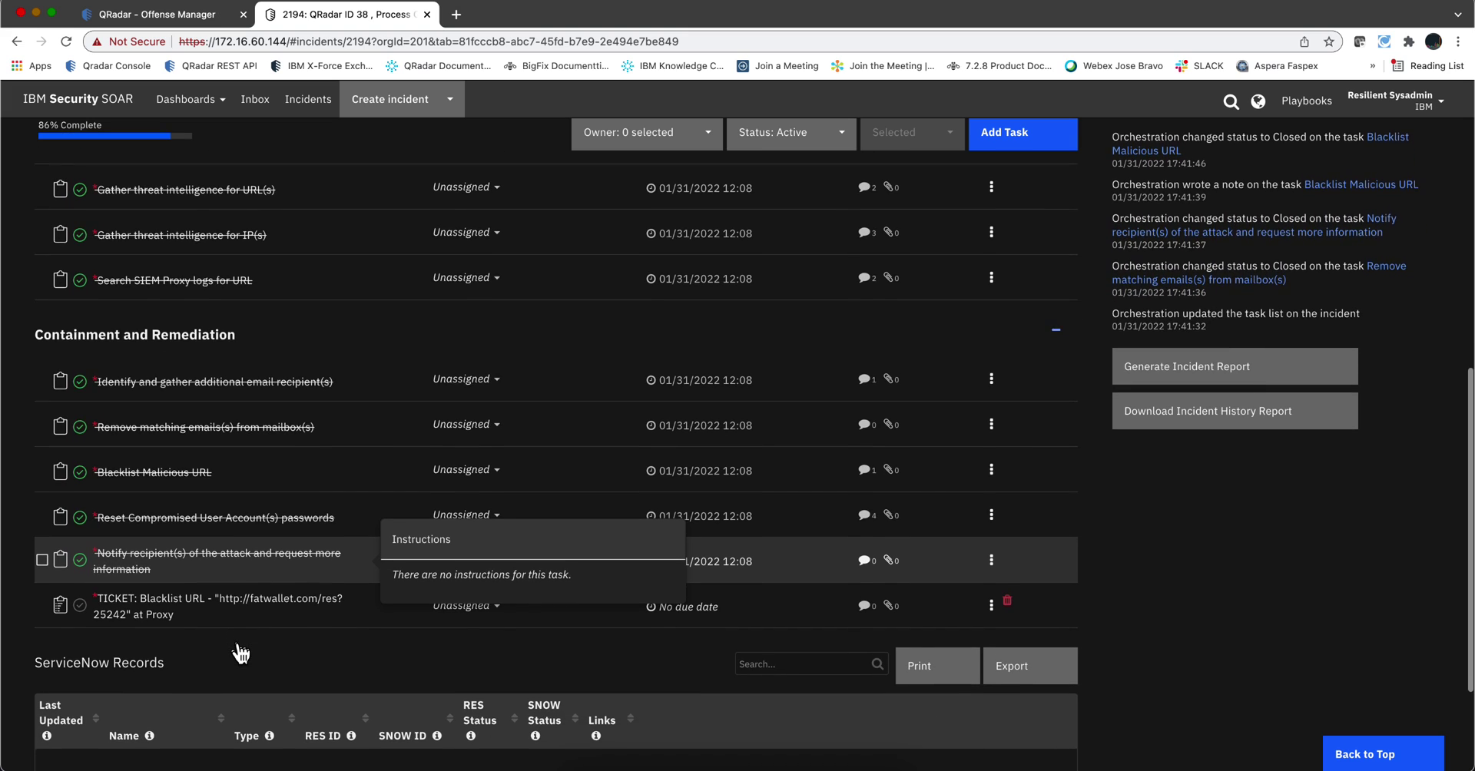
{"action": "scroll", "coordinate": [241, 652], "scroll_direction": "down", "scroll_amount": 2}
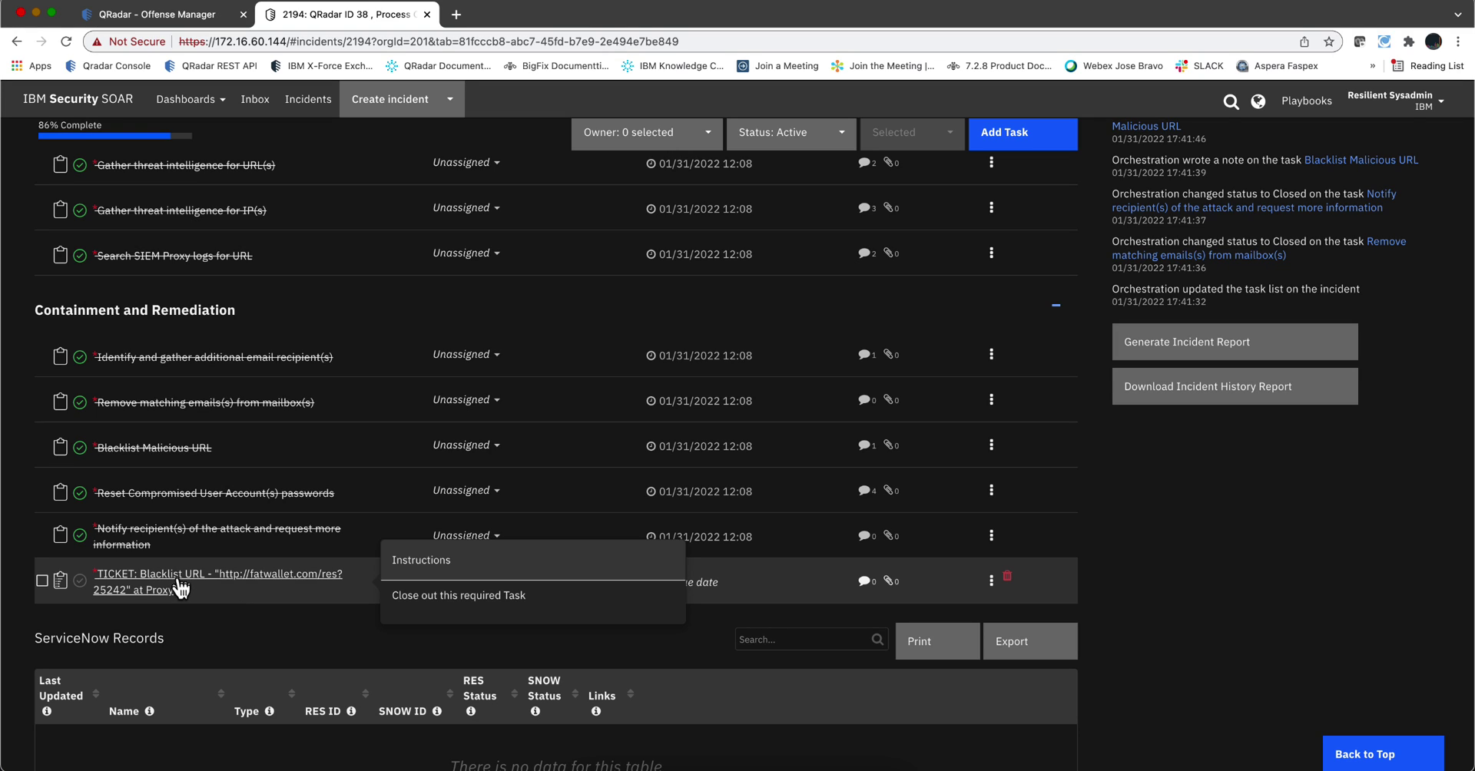
- Tick the TICKET: Blacklist URL task and review the rest of the task list
{"action": "mouse_move", "coordinate": [218, 606]}
{"action": "scroll", "coordinate": [307, 538], "scroll_direction": "down", "scroll_amount": 1}
{"action": "left_click", "coordinate": [390, 490]}
{"action": "scroll", "coordinate": [389, 490], "scroll_direction": "up", "scroll_amount": 2}
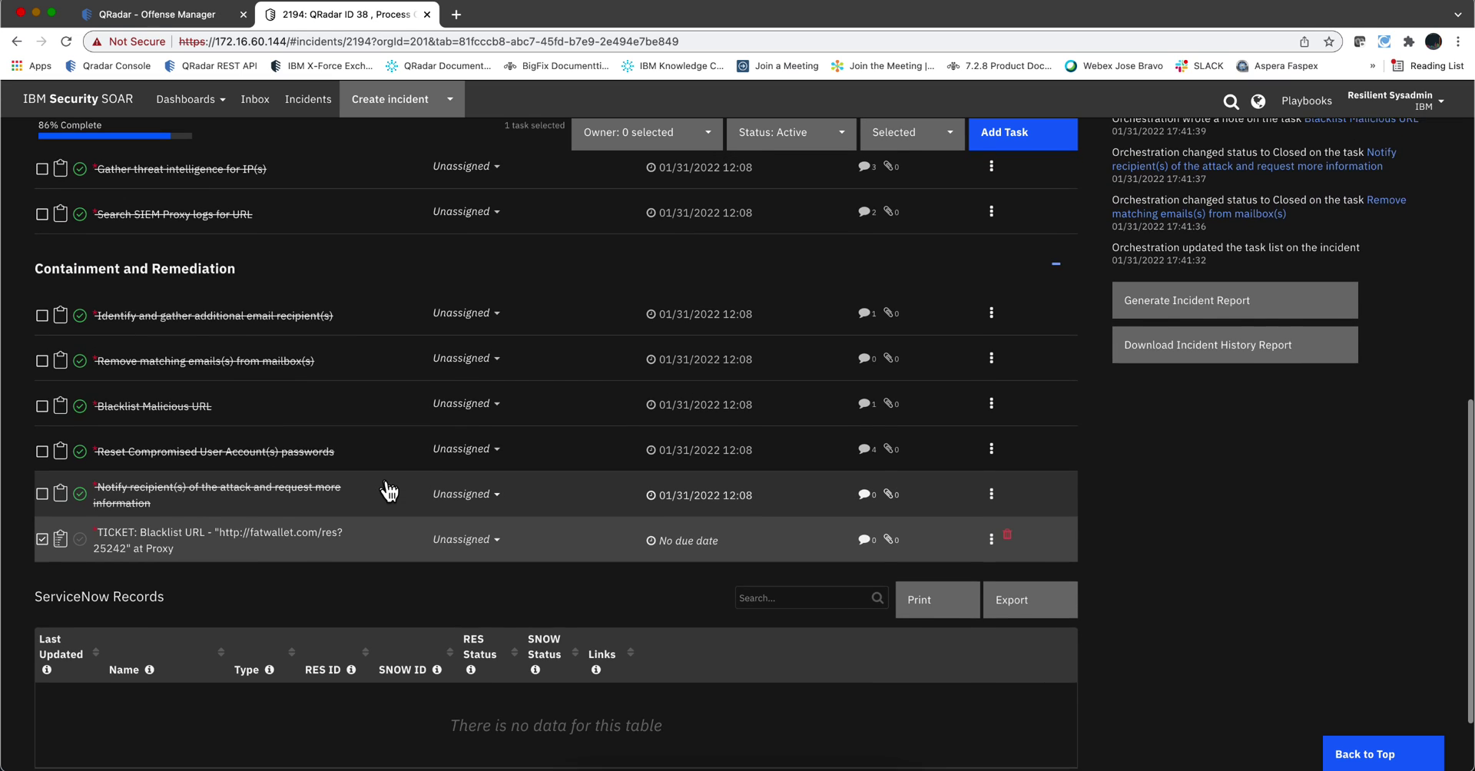
{"action": "scroll", "coordinate": [389, 490], "scroll_direction": "up", "scroll_amount": 1}
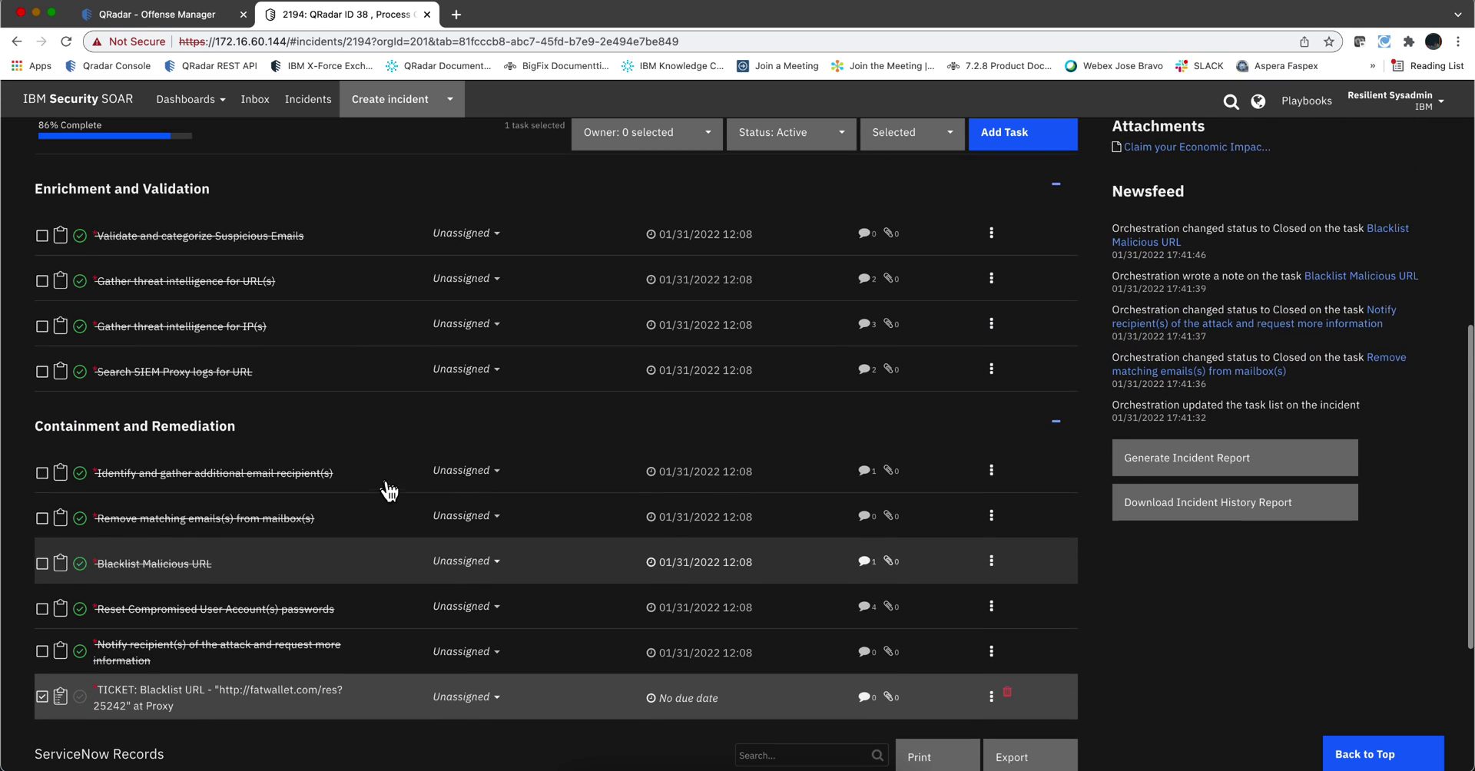
{"action": "scroll", "coordinate": [389, 491], "scroll_direction": "up", "scroll_amount": 1}
{"action": "scroll", "coordinate": [389, 490], "scroll_direction": "up", "scroll_amount": 1}
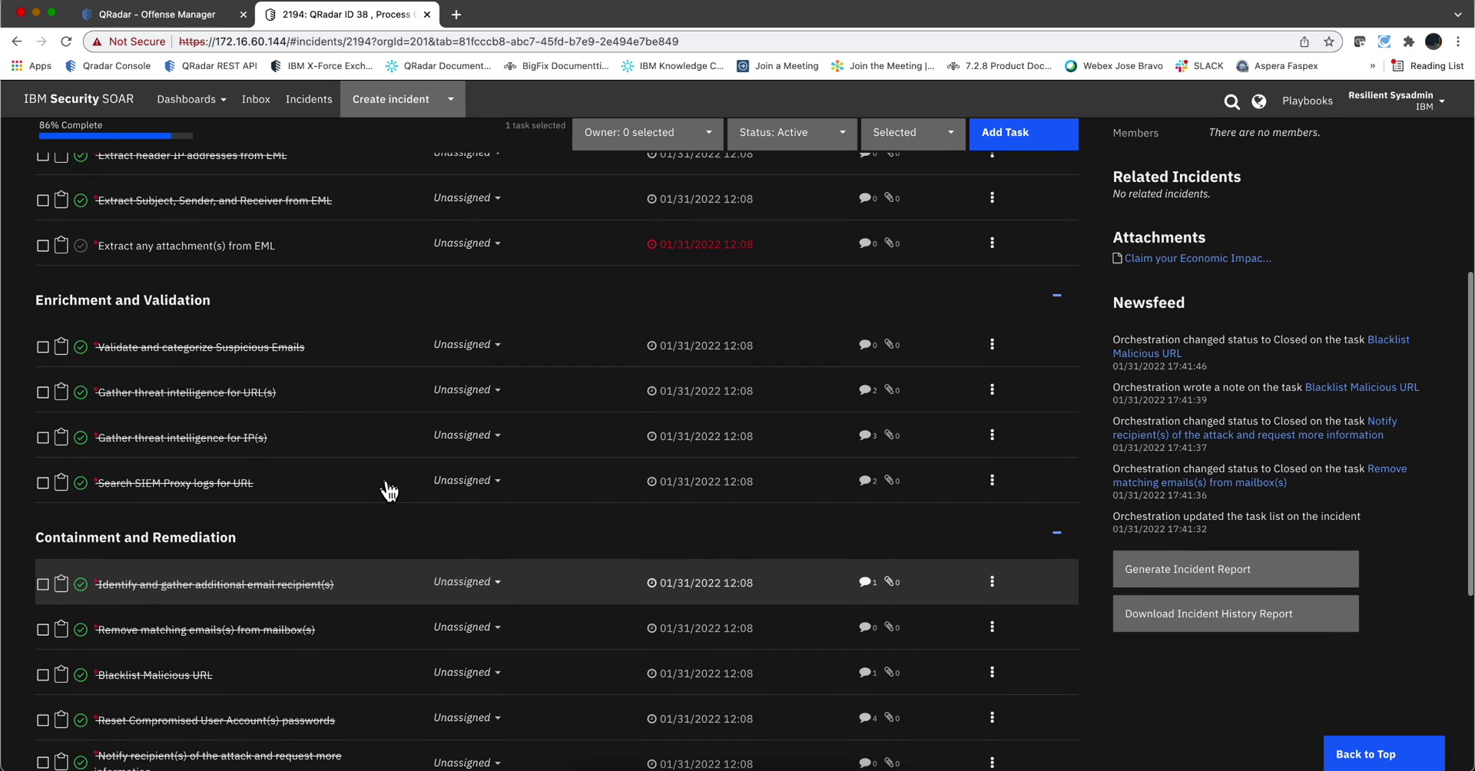
{"action": "scroll", "coordinate": [389, 490], "scroll_direction": "up", "scroll_amount": 1}
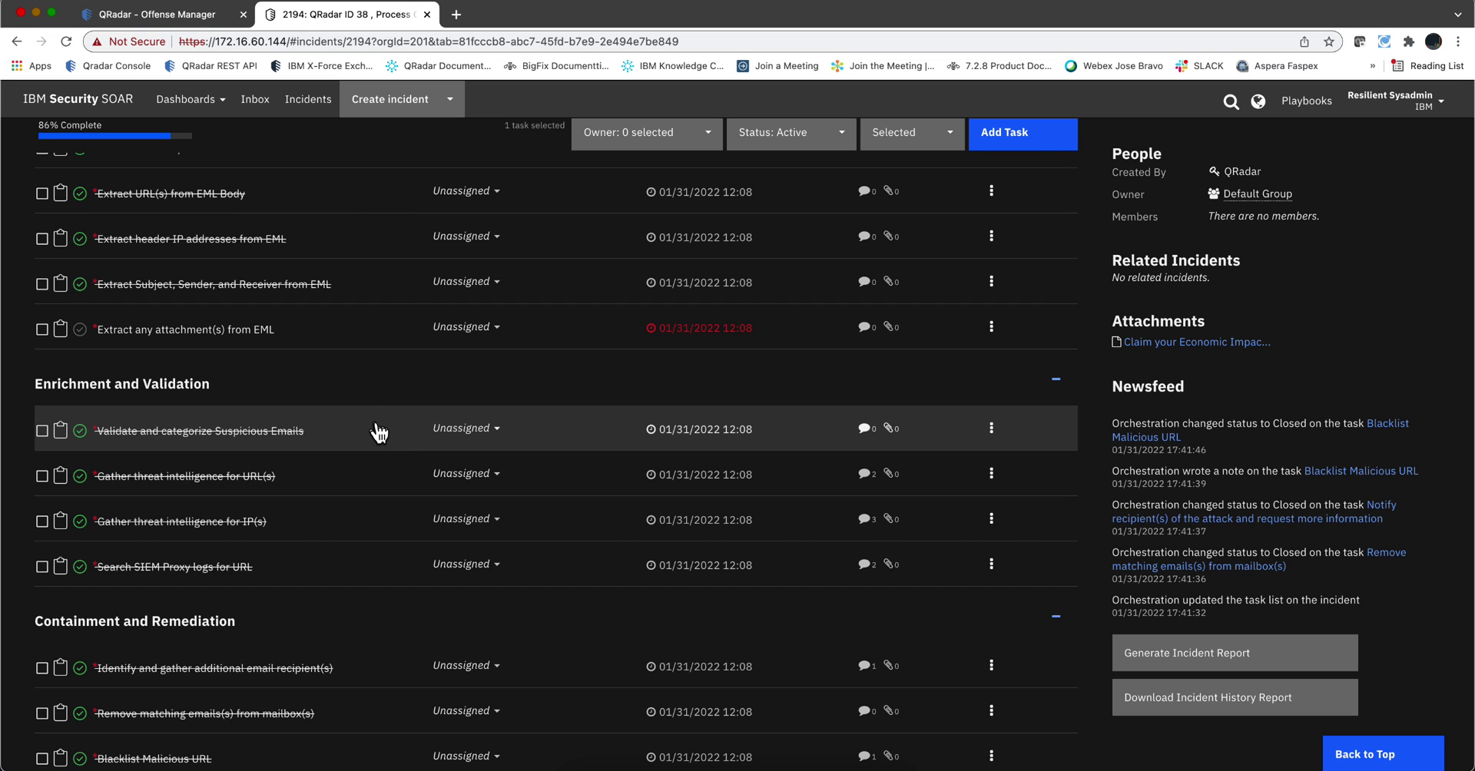
{"action": "scroll", "coordinate": [376, 430], "scroll_direction": "down", "scroll_amount": 1}
{"action": "scroll", "coordinate": [377, 431], "scroll_direction": "down", "scroll_amount": 3}
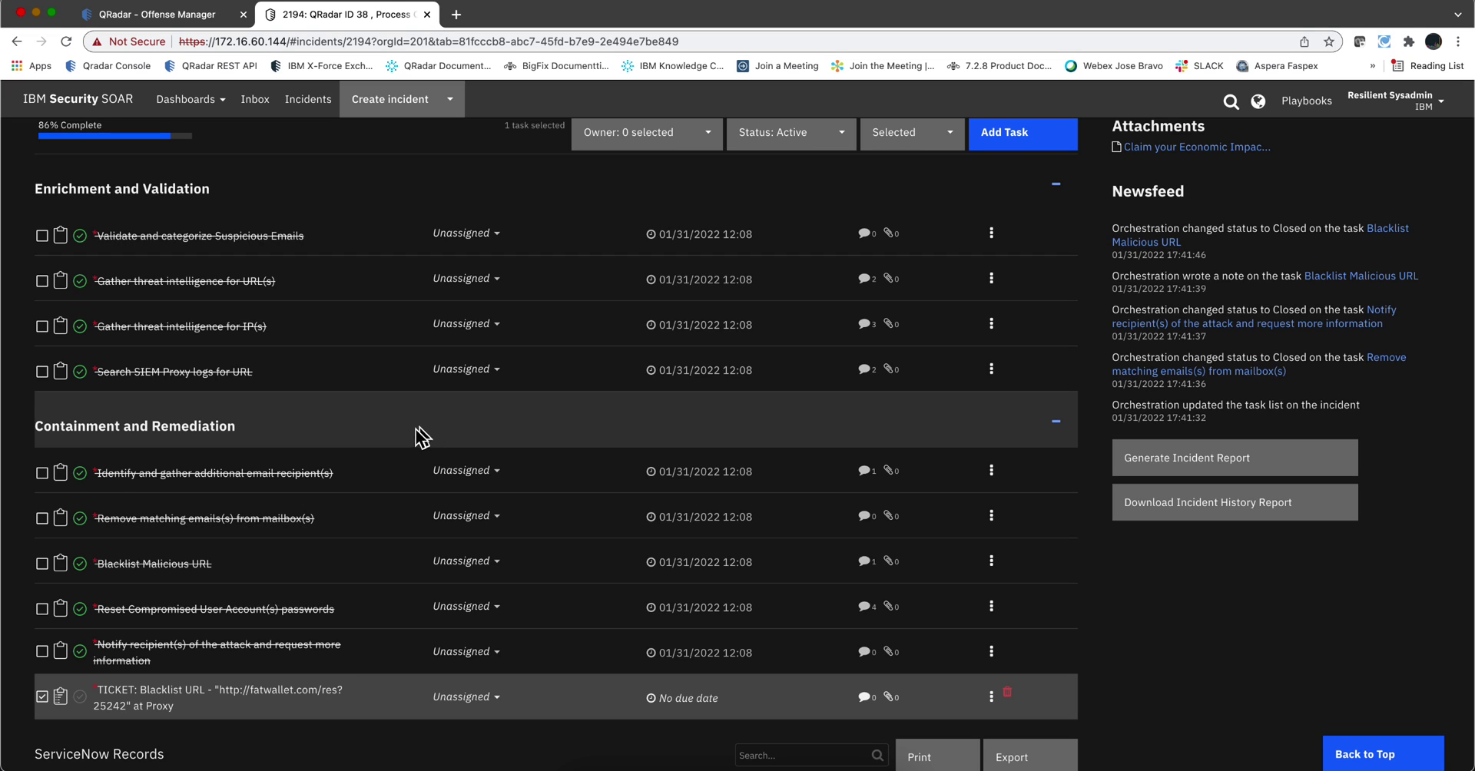
{"action": "scroll", "coordinate": [412, 437], "scroll_direction": "up", "scroll_amount": 1}
{"action": "scroll", "coordinate": [415, 438], "scroll_direction": "down", "scroll_amount": 1}
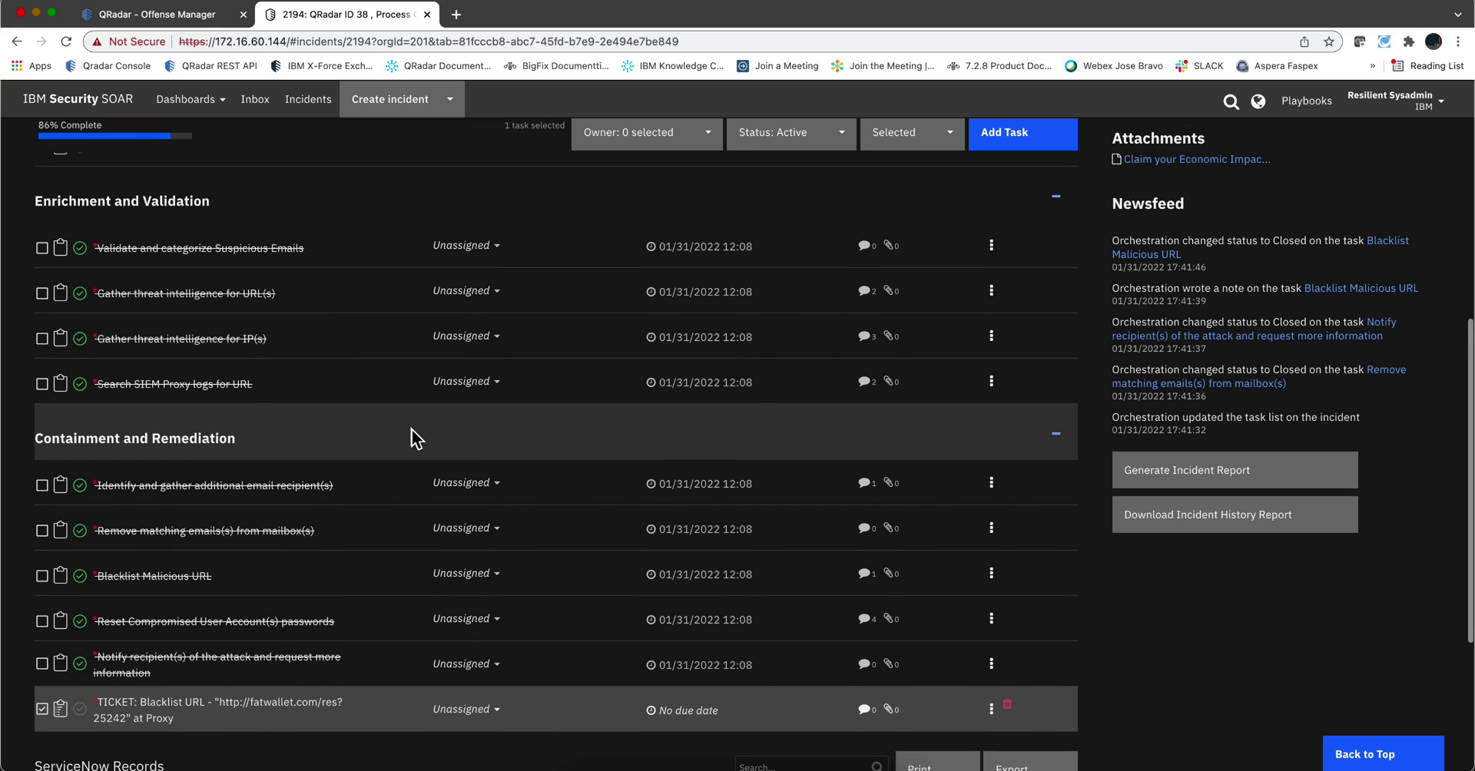